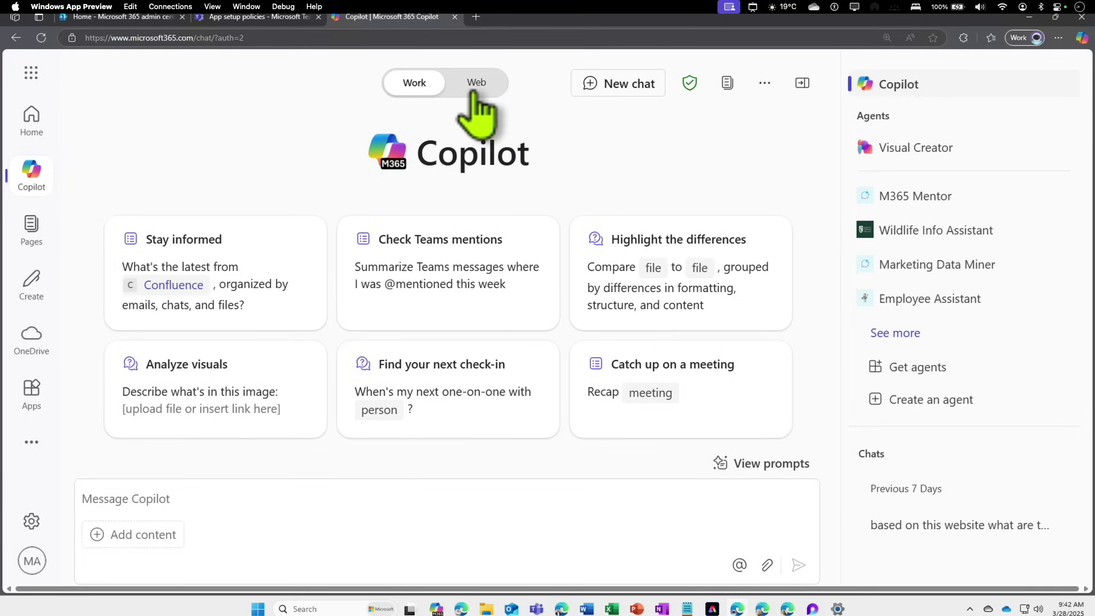
Leave the Copilot chat in Web mode and bring up the Microsoft 365 apps launcher.
left_click(473, 92)
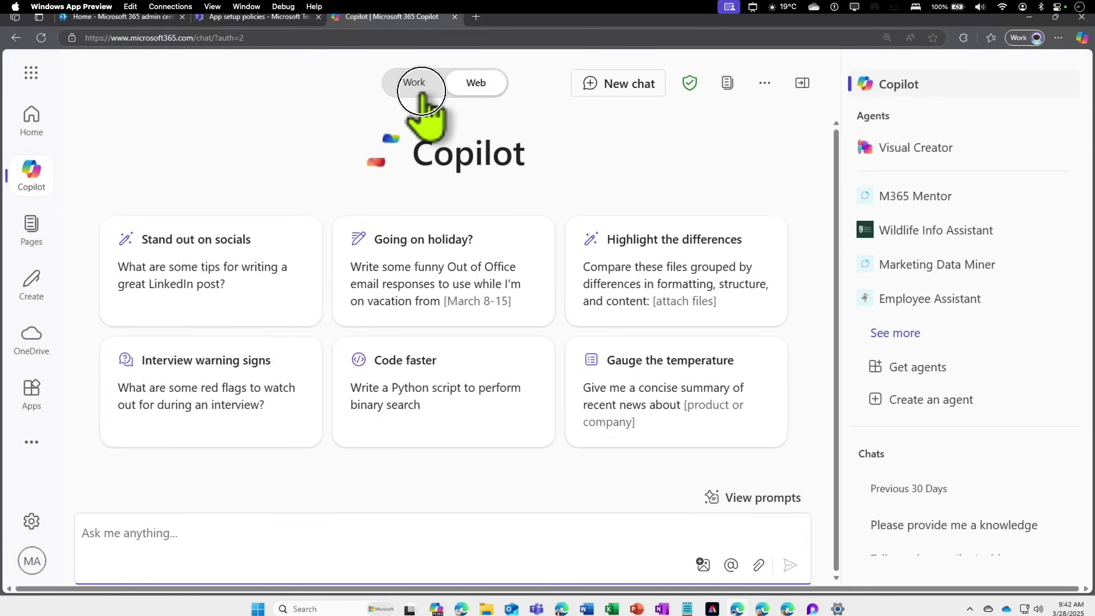
left_click(414, 85)
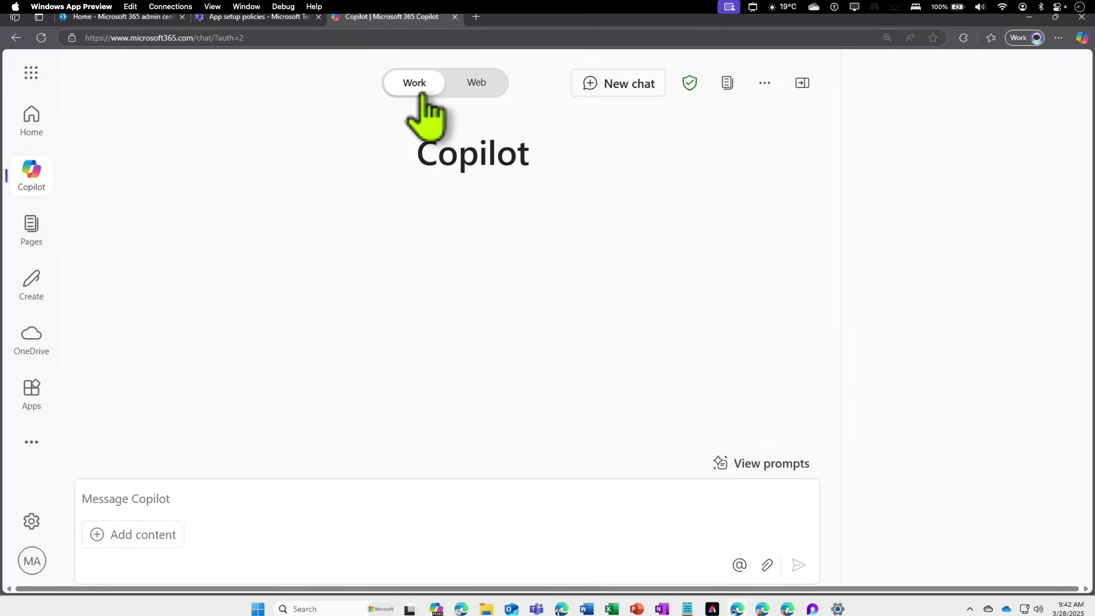
left_click(472, 88)
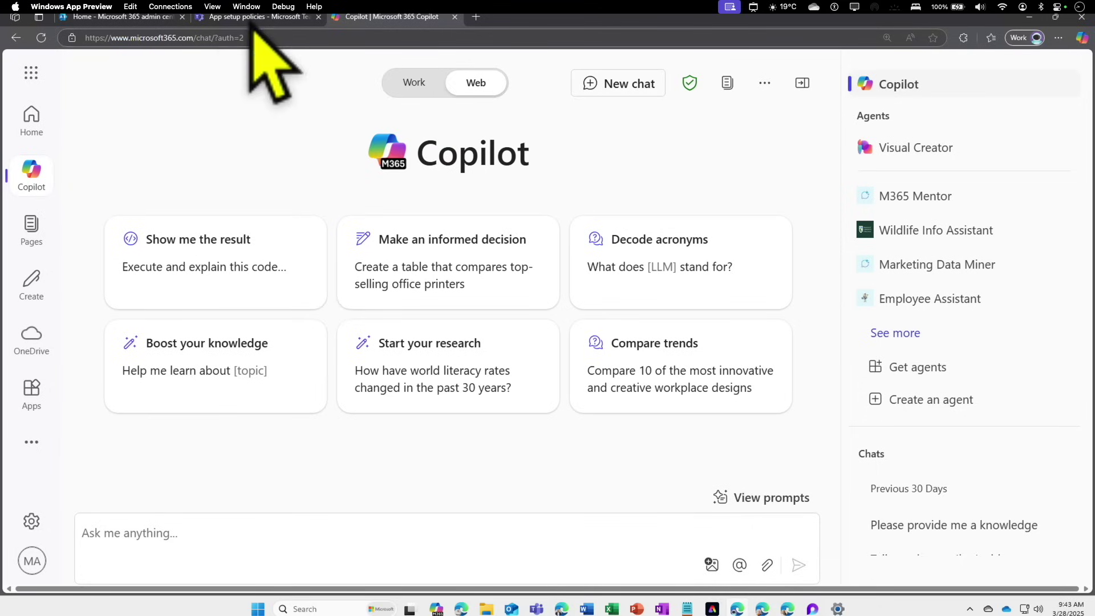
left_click(34, 77)
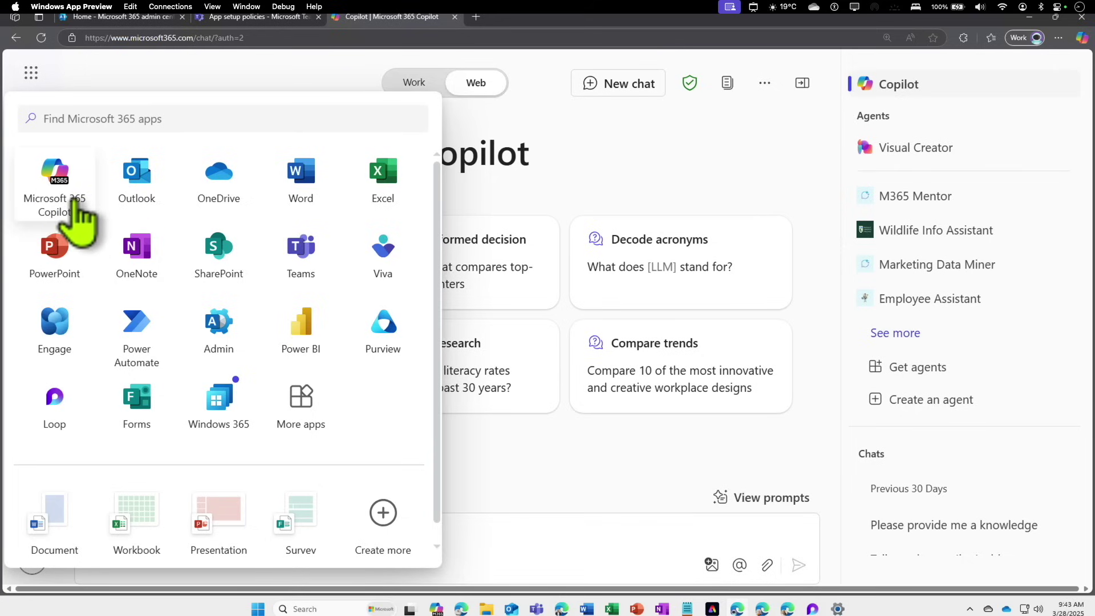
Open Microsoft 365 Copilot in a new tab and go to its Copilot chat page.
left_click(76, 205)
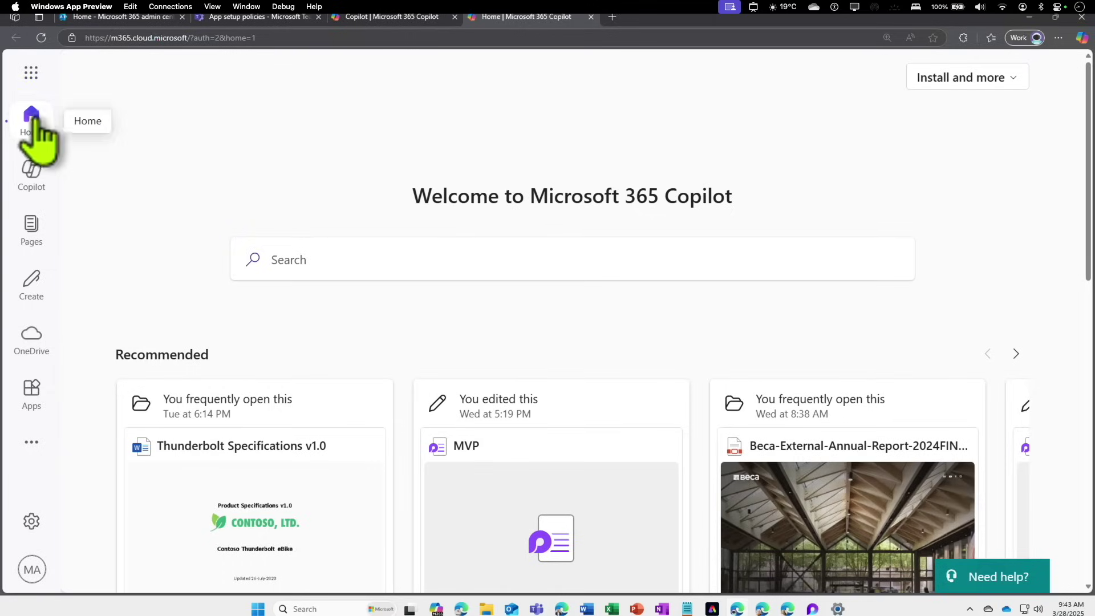
left_click(42, 188)
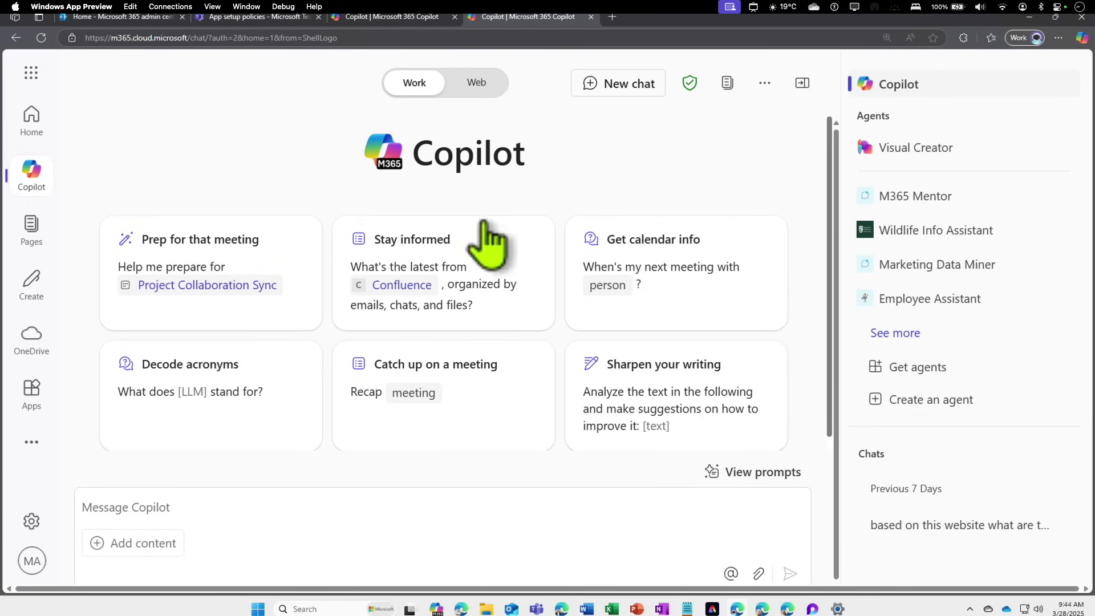
left_click_drag(422, 163, 521, 183)
double_click(421, 156)
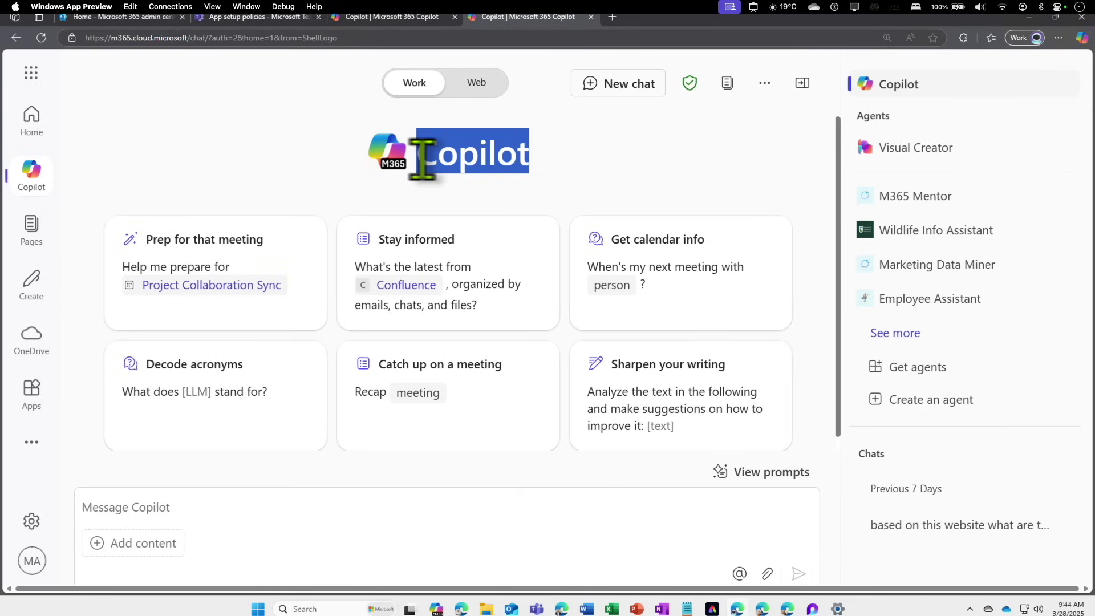
Filter the agents to Built by Microsoft and open the Writing Coach agent's details.
left_click(599, 165)
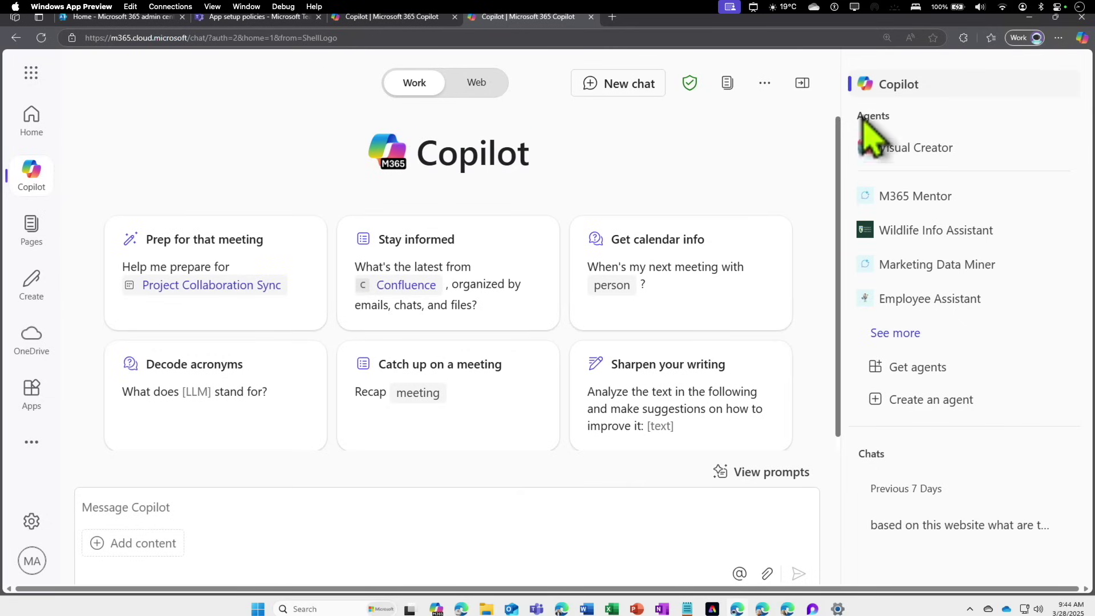
scroll(847, 228, "down", 1)
left_click_drag(837, 220, 836, 165)
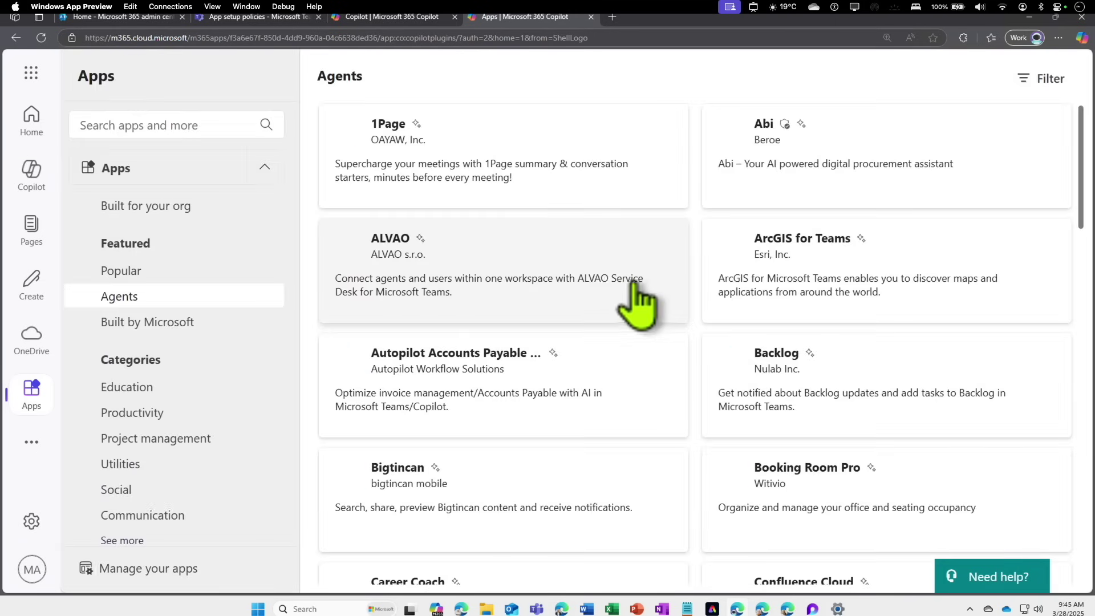
scroll(510, 303, "down", 7)
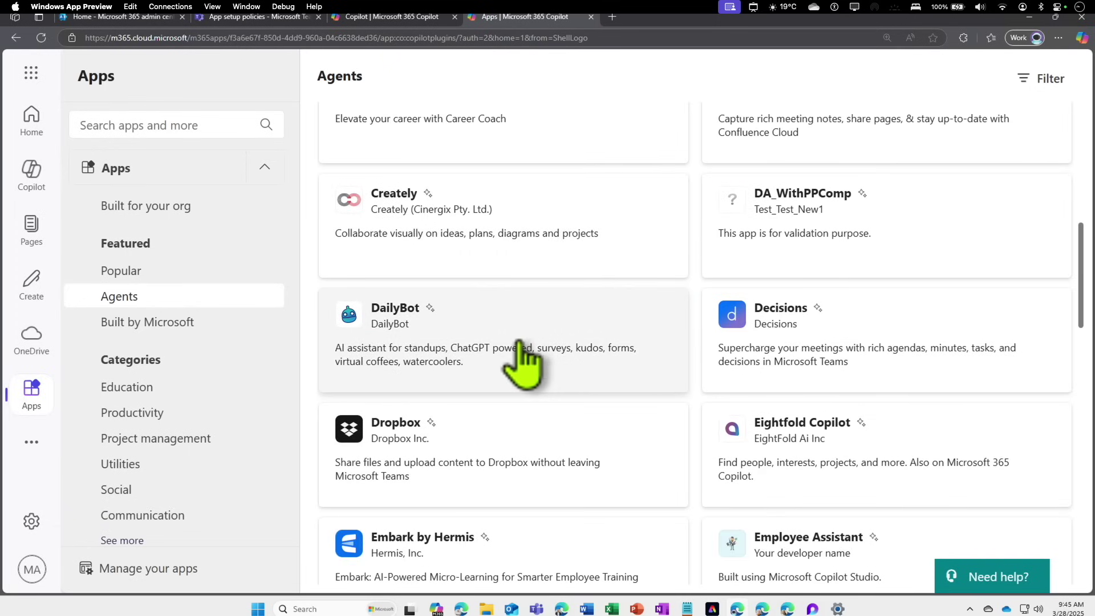
scroll(524, 359, "down", 4)
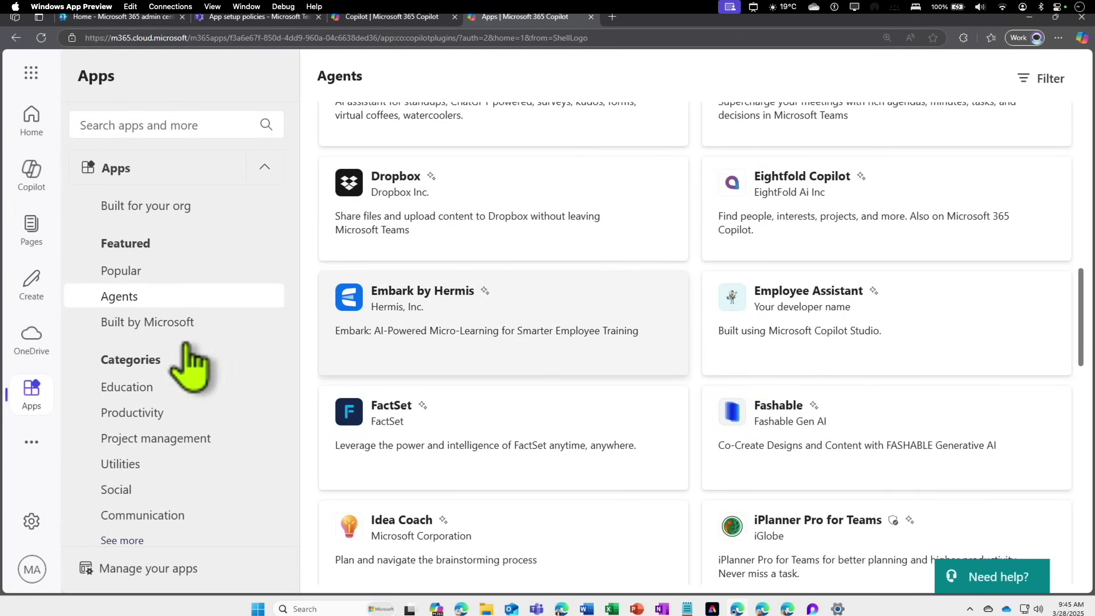
left_click(152, 331)
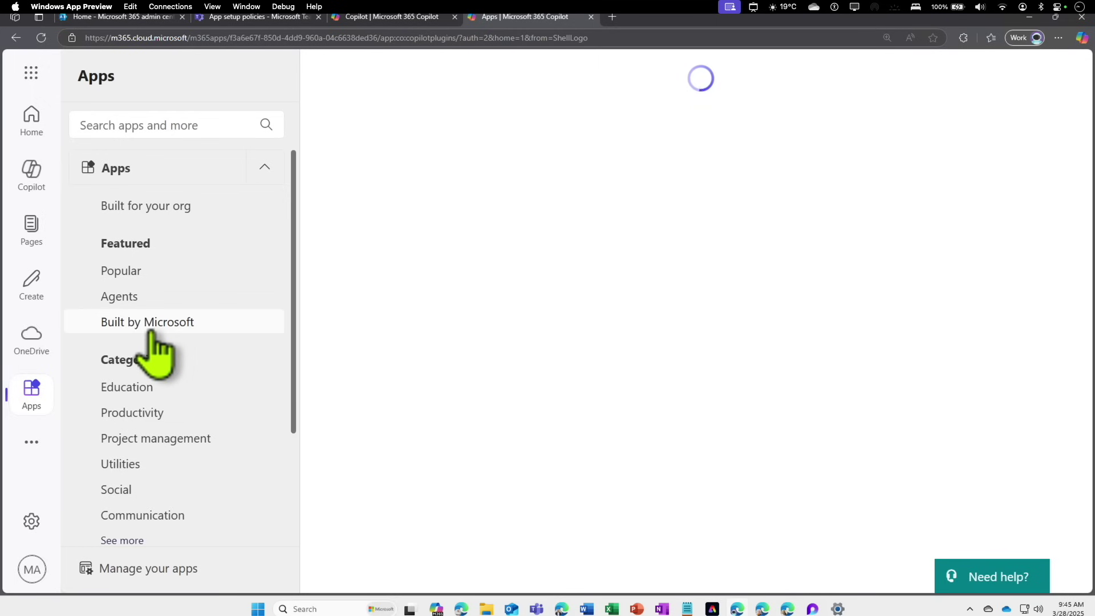
scroll(576, 286, "down", 5)
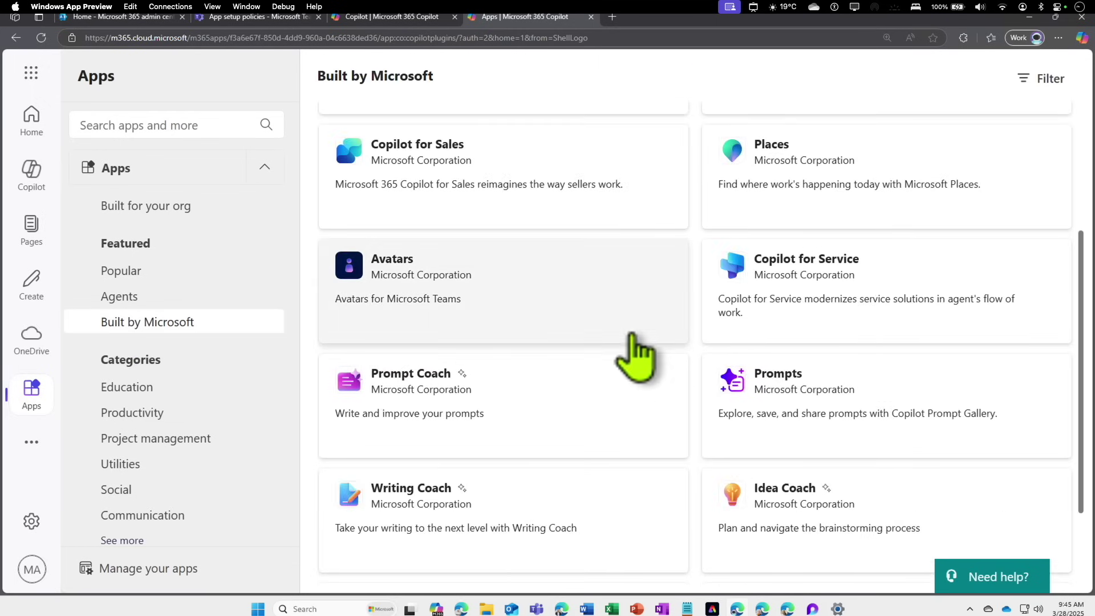
left_click(599, 506)
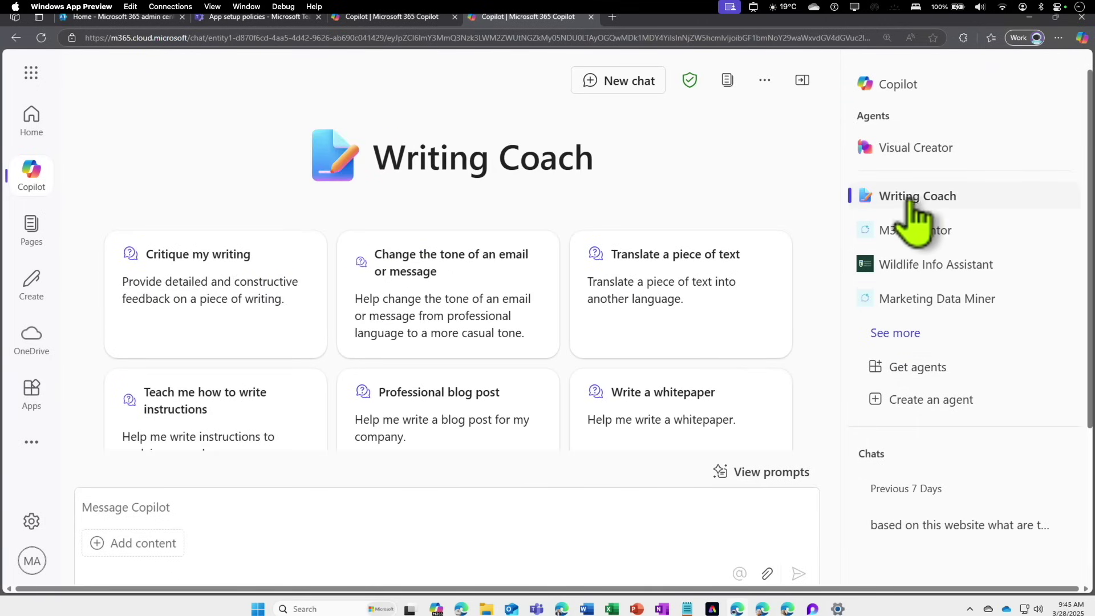
Return to the Writing Coach chat and load its 'Critique my writing' prompt into the message.
left_click(875, 86)
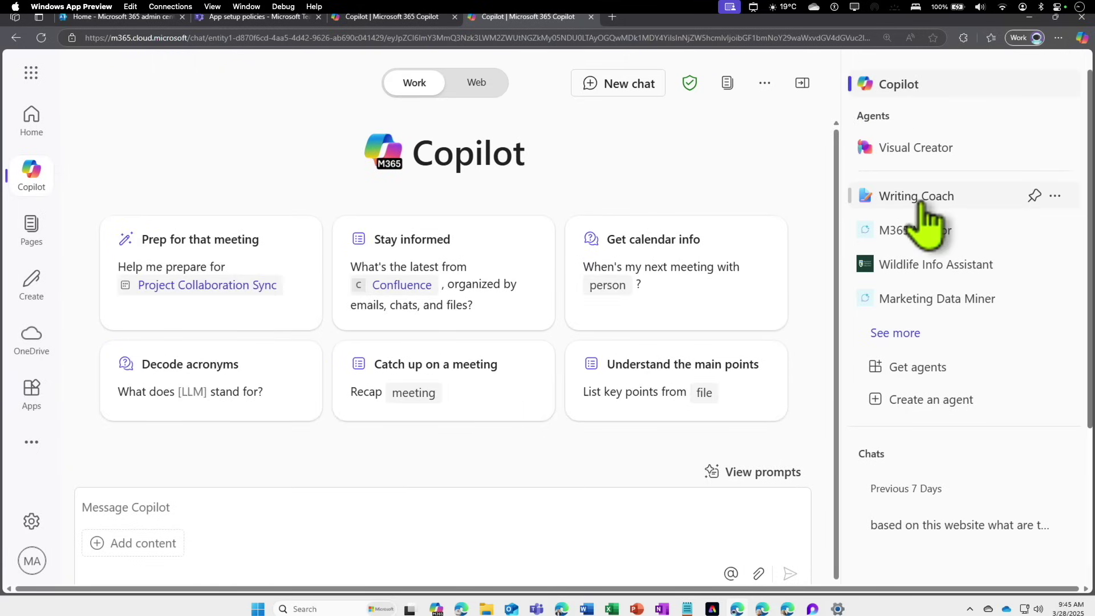
left_click(918, 200)
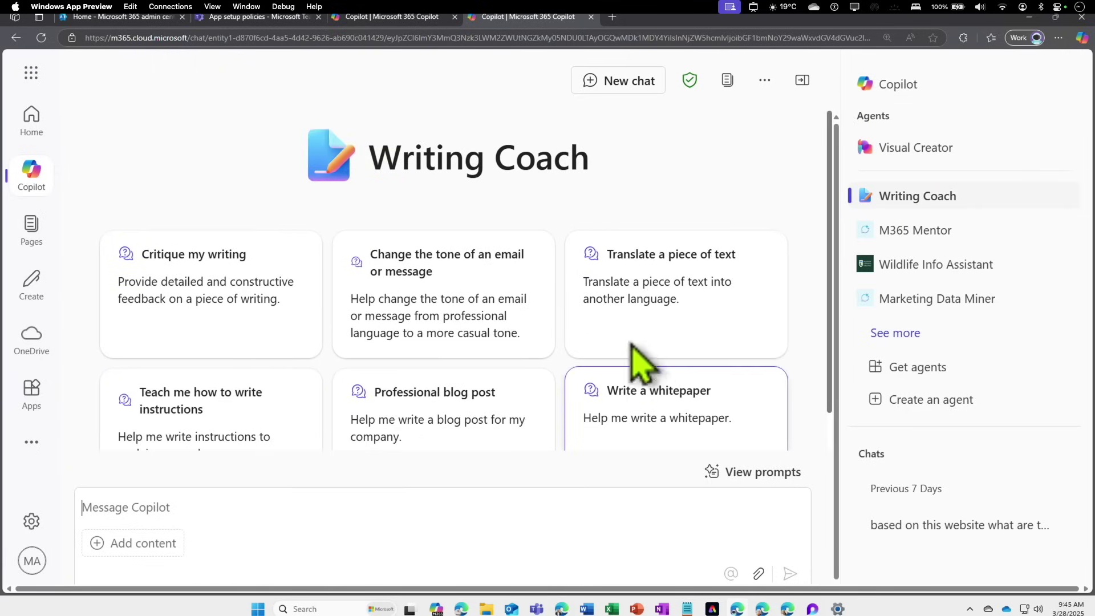
scroll(458, 346, "down", 1)
scroll(459, 365, "down", 2)
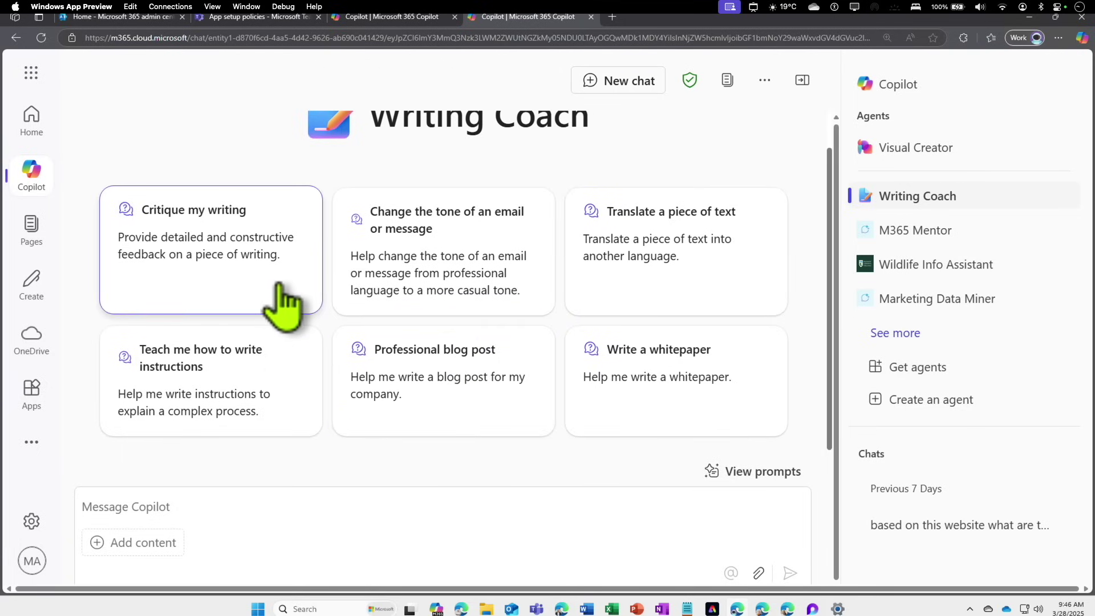
left_click(221, 288)
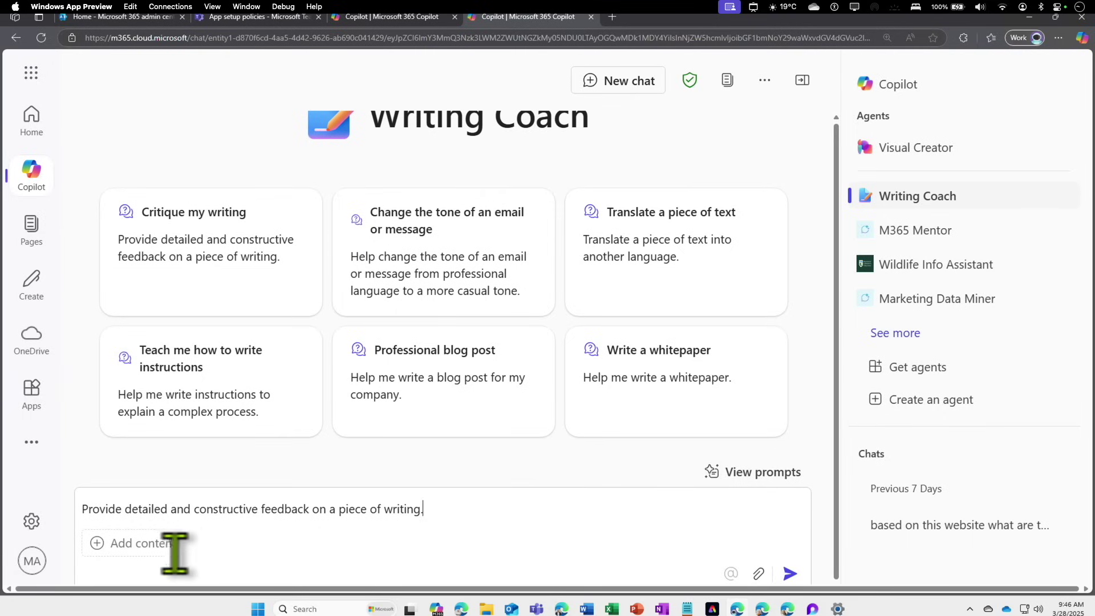
Attach Thunderbolt Specifications v1.0 from Files and send the critique request to Writing Coach.
left_click(154, 552)
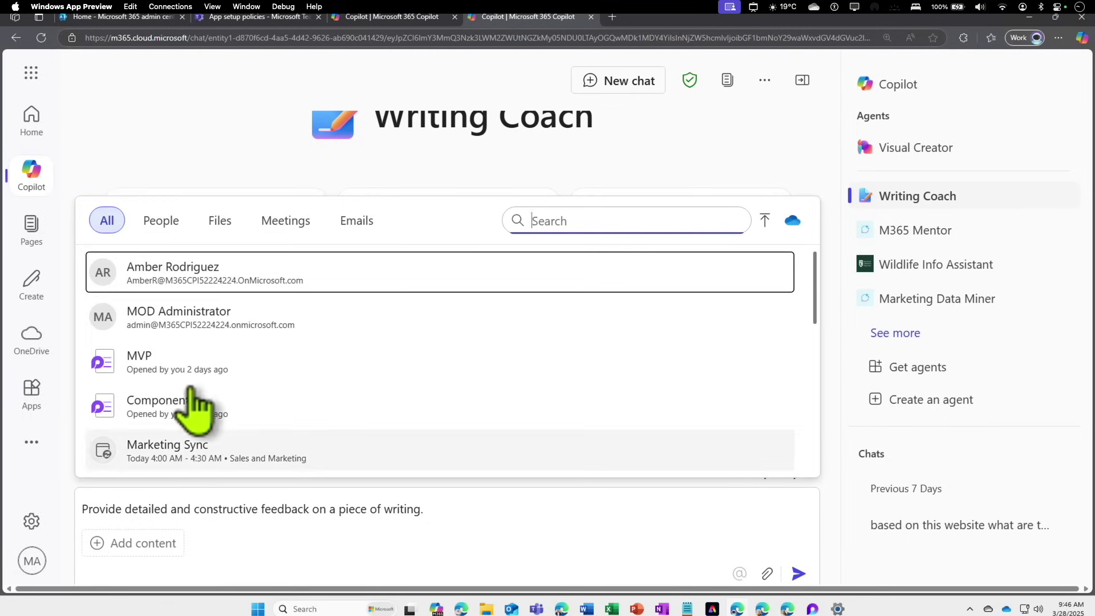
left_click(220, 222)
scroll(233, 400, "down", 1)
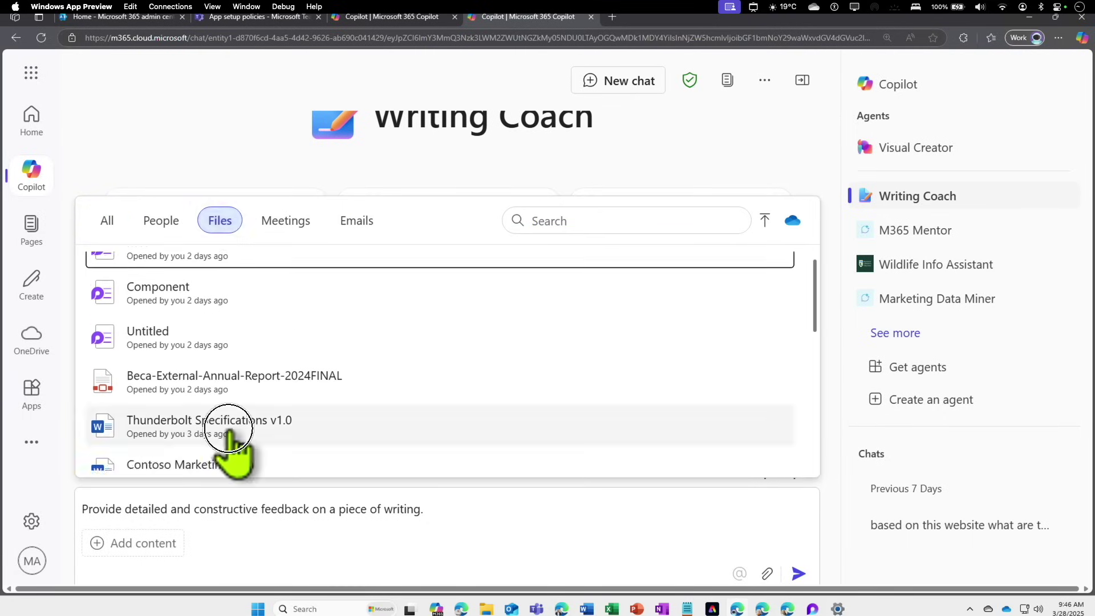
left_click(234, 448)
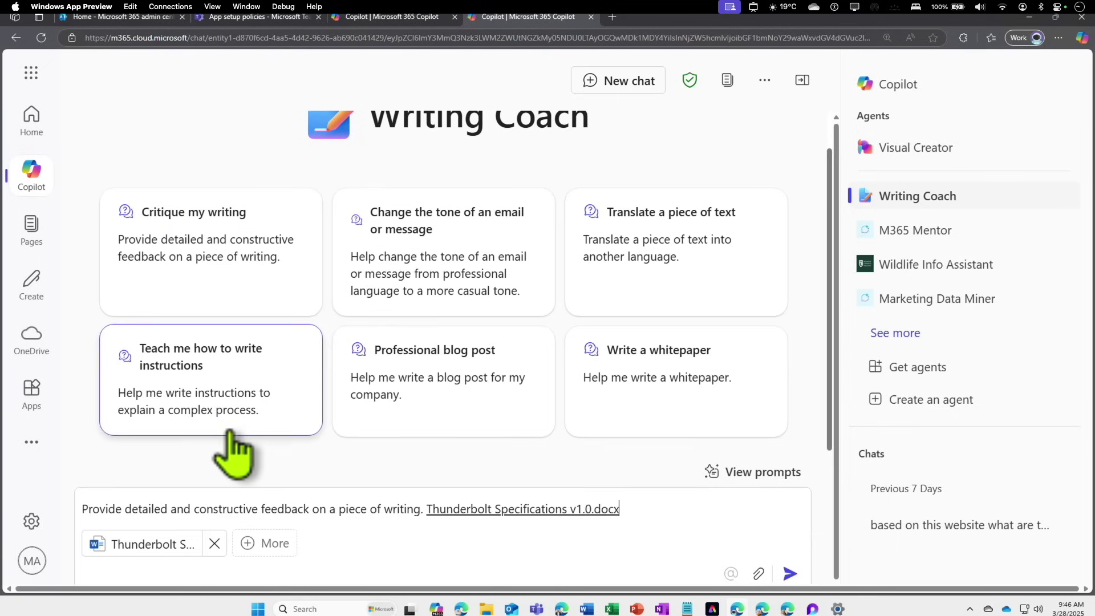
left_click(798, 574)
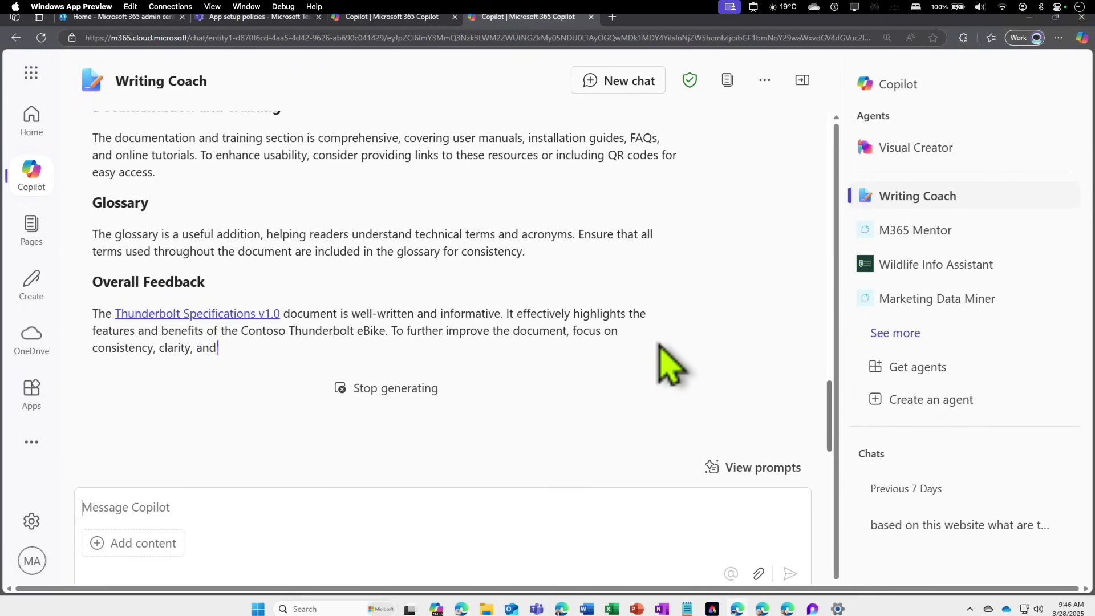
scroll(352, 285, "up", 15)
scroll(341, 266, "down", 15)
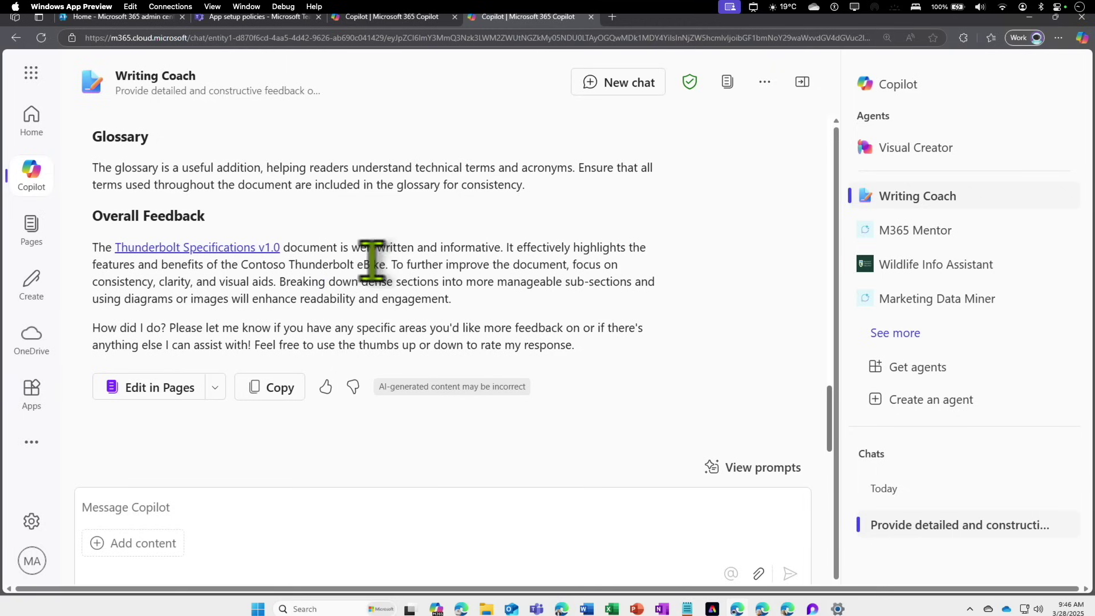
left_click_drag(334, 248, 509, 250)
left_click(395, 266)
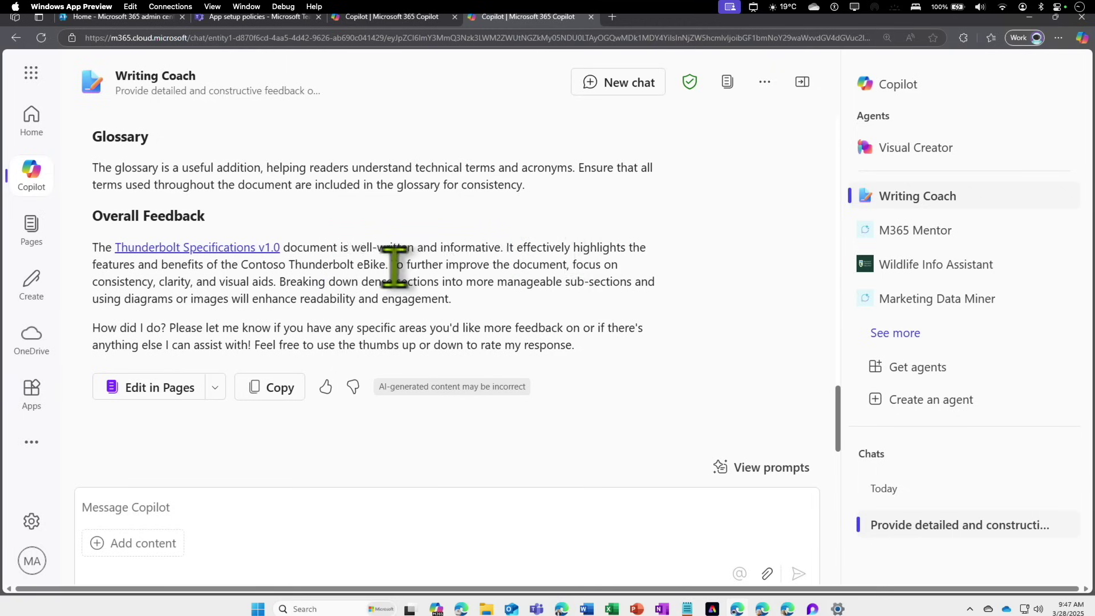
left_click_drag(395, 266, 619, 267)
left_click_drag(391, 283, 624, 289)
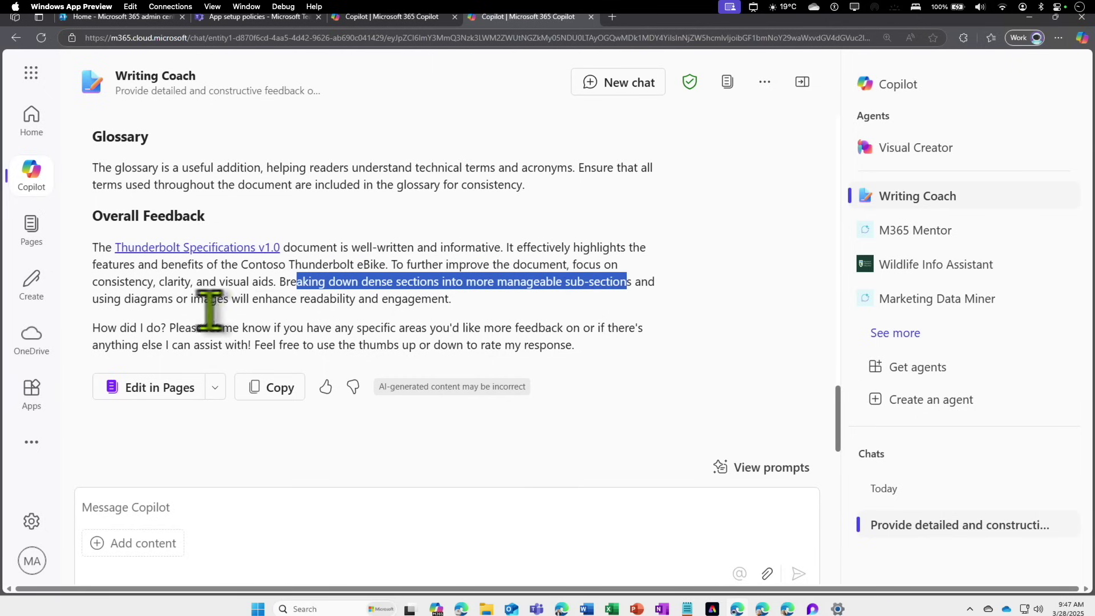
left_click_drag(107, 299, 492, 305)
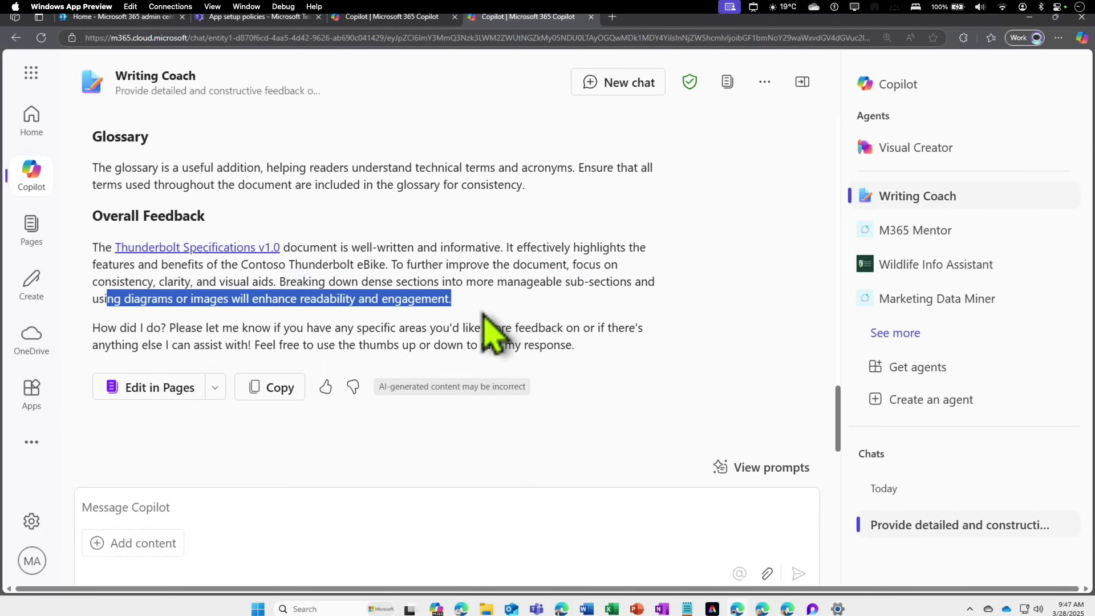
scroll(494, 335, "up", 10)
scroll(493, 335, "up", 15)
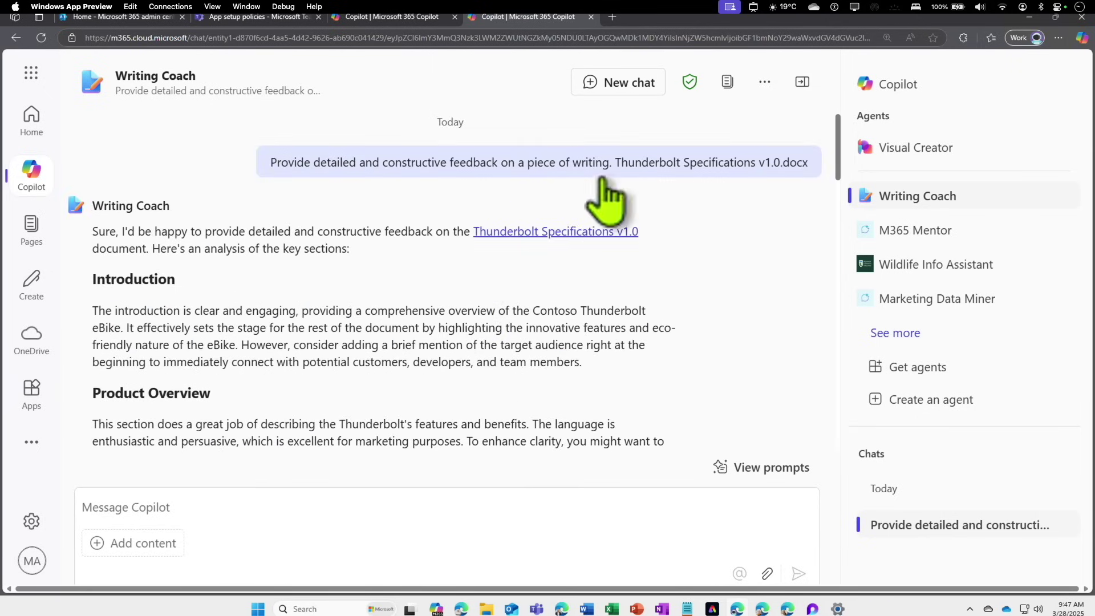
Start a new Writing Coach chat and look over its suggested prompt cards.
left_click(624, 85)
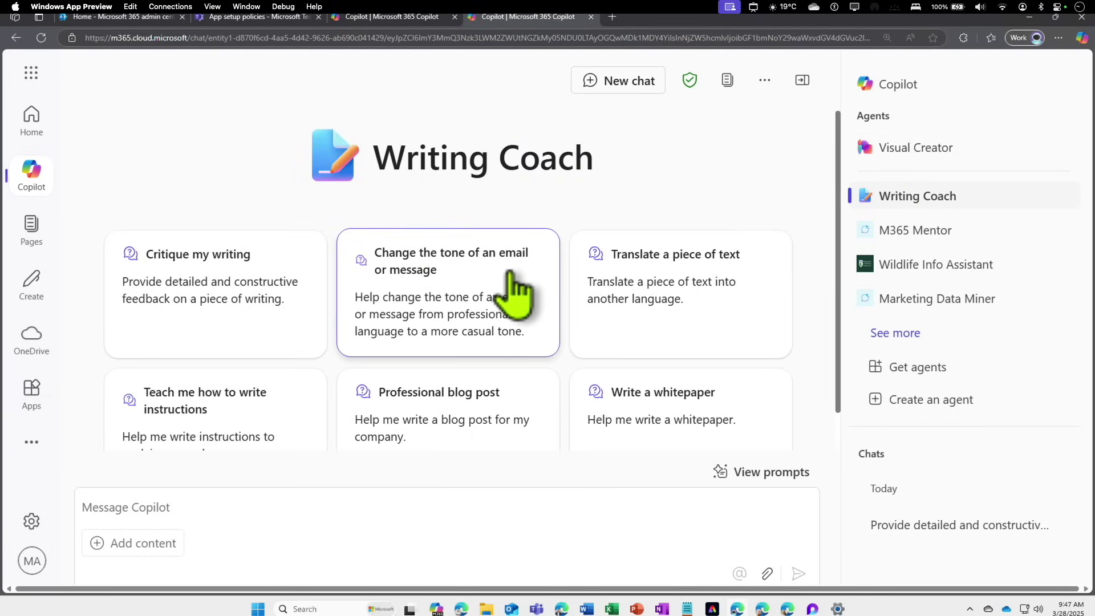
scroll(699, 302, "down", 1)
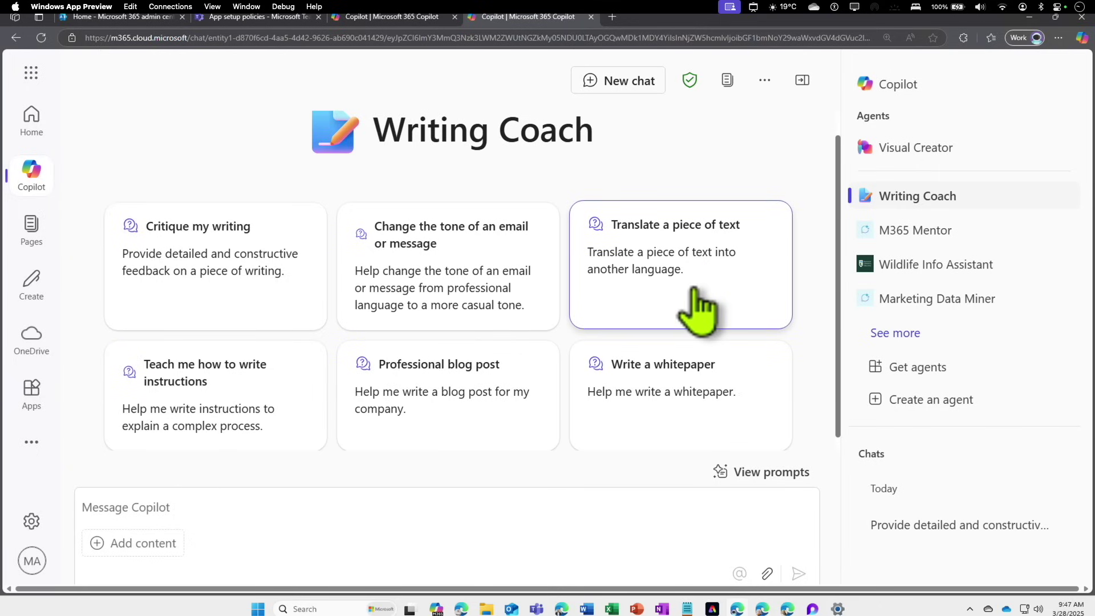
scroll(699, 308, "down", 1)
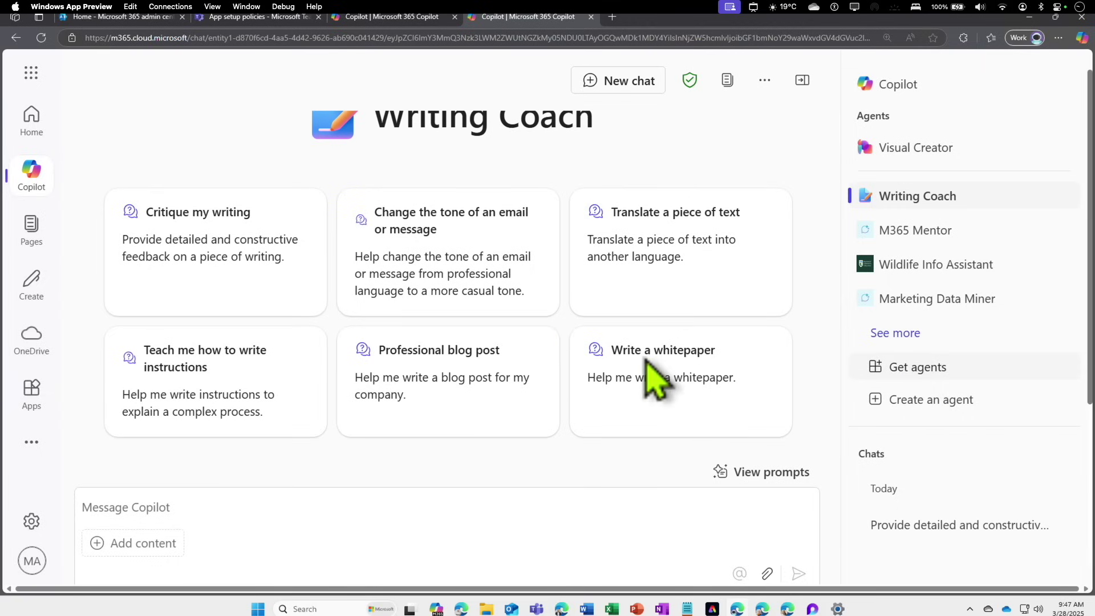
scroll(594, 391, "up", 1)
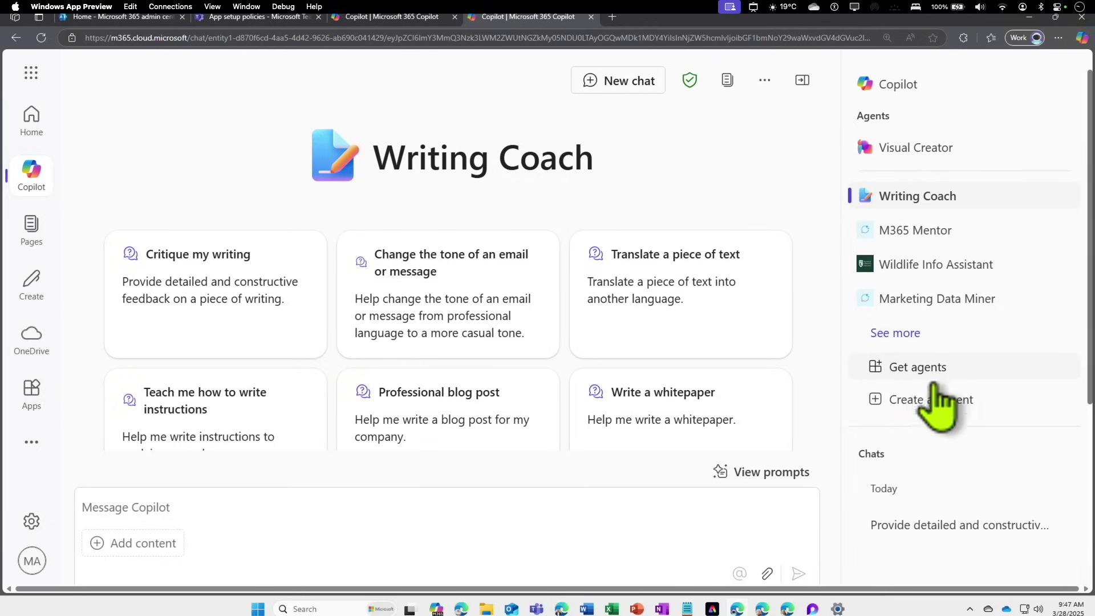
Create a new agent based on the Career Coach template.
left_click(921, 402)
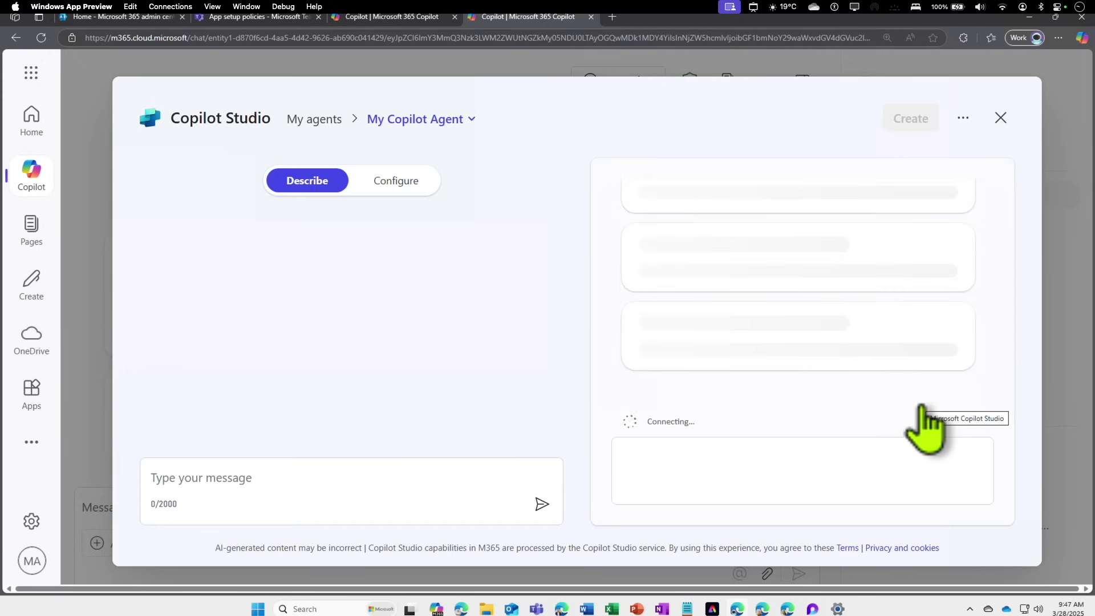
scroll(379, 371, "up", 3)
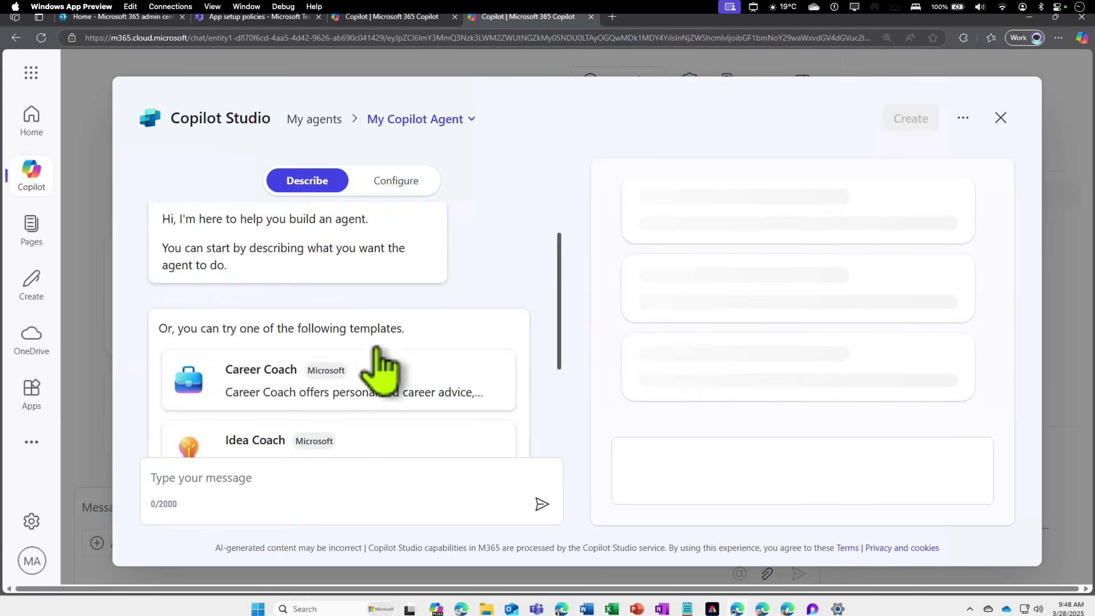
scroll(388, 362, "down", 2)
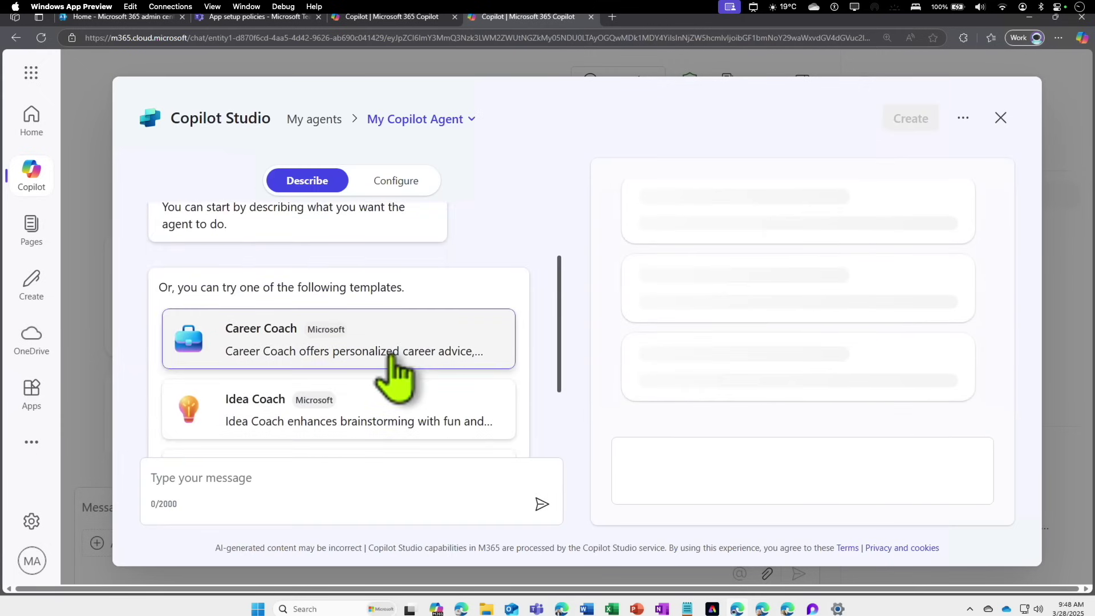
left_click_drag(559, 343, 560, 353)
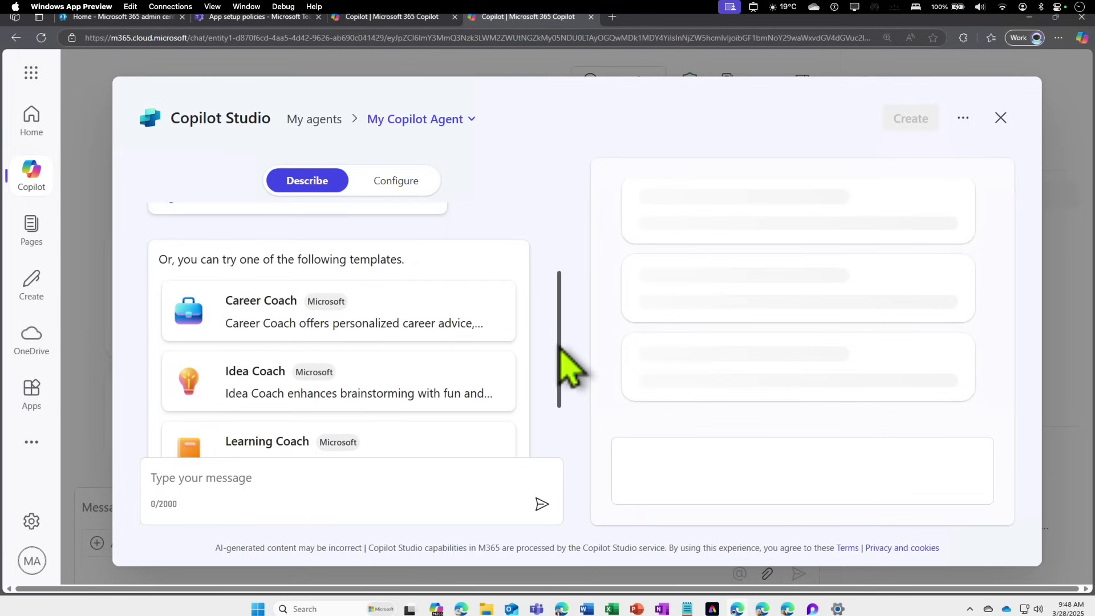
left_click_drag(559, 355, 560, 365)
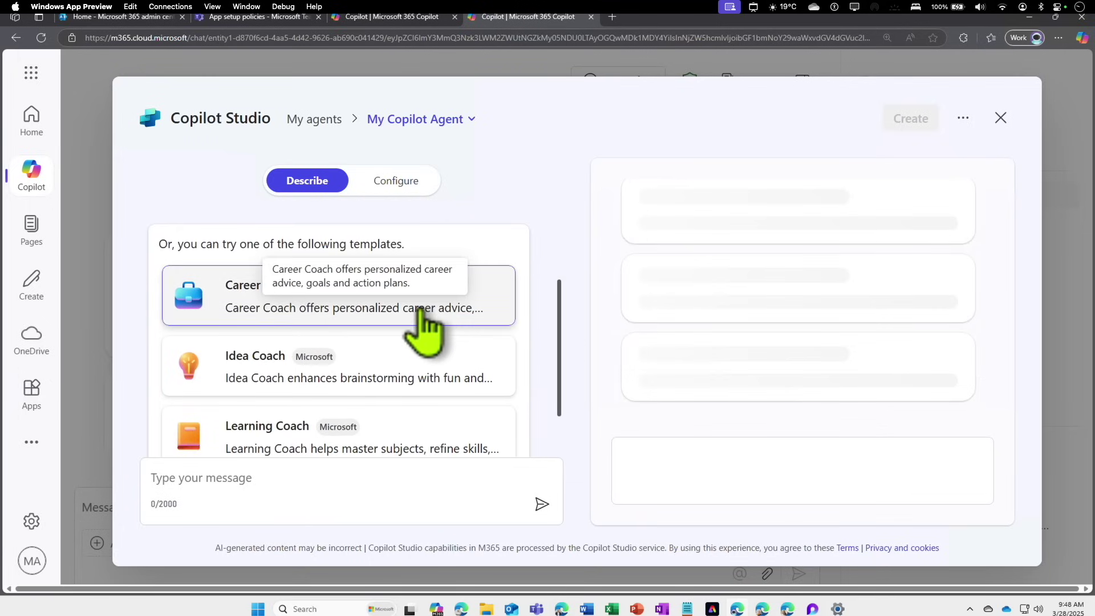
left_click(421, 312)
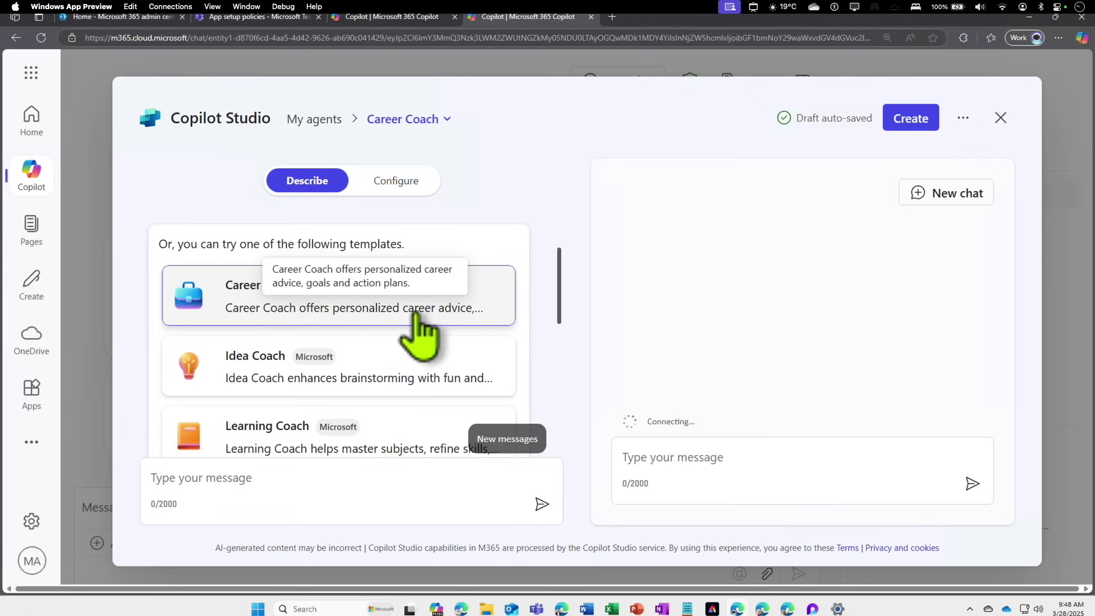
Send the Learning opportunities starter prompt in the agent's test chat.
scroll(709, 303, "up", 3)
left_click(709, 302)
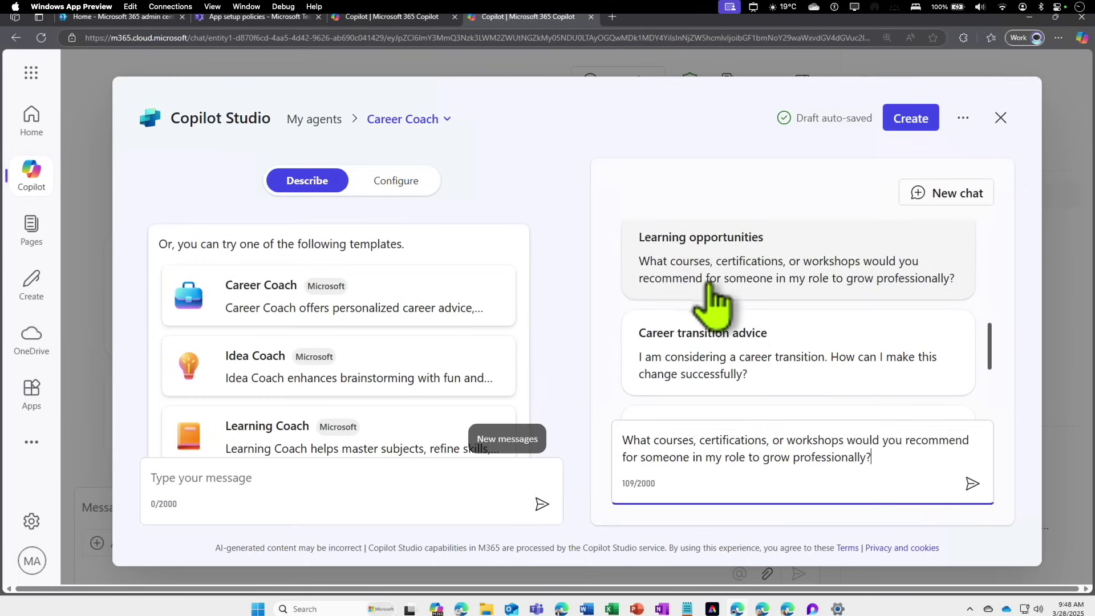
left_click_drag(656, 445, 867, 456)
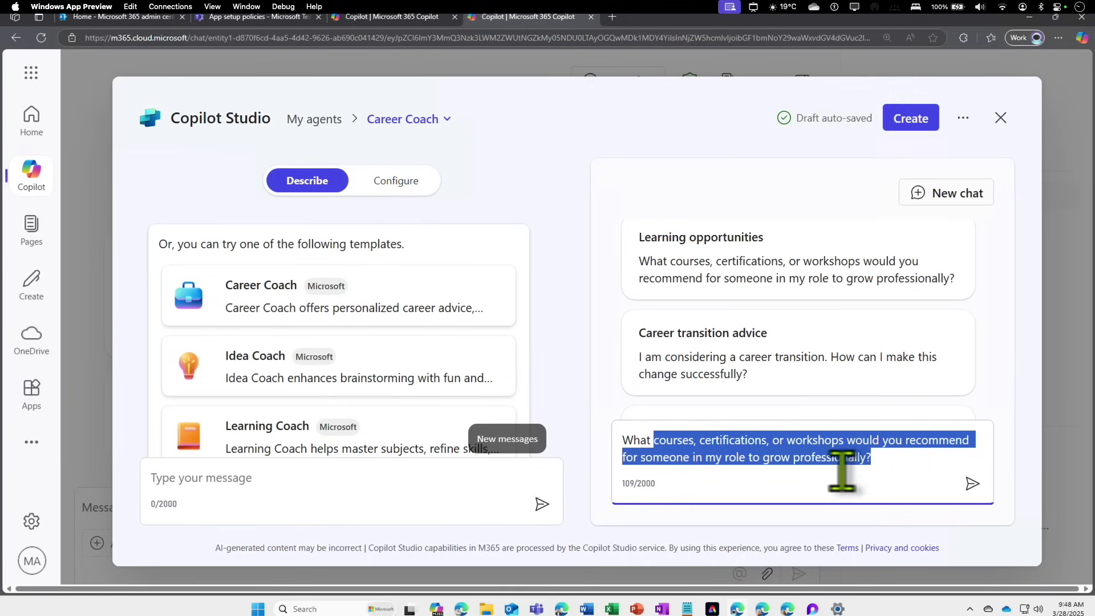
left_click(781, 458)
key("Return")
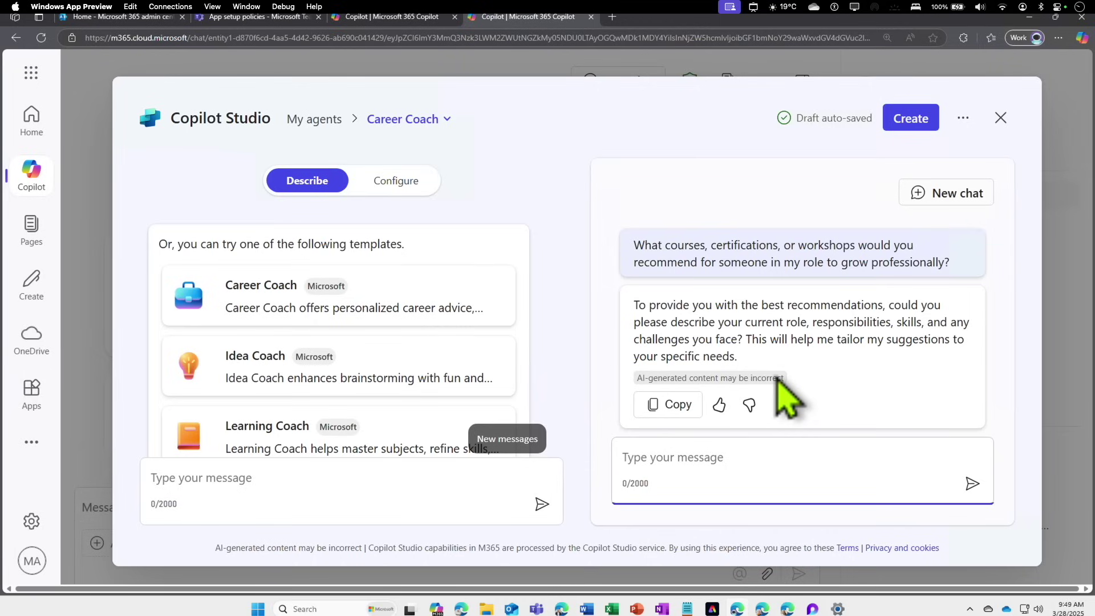
Reply 'Azure admin' to the agent and read its Azure certification and course recommendations.
left_click(726, 457)
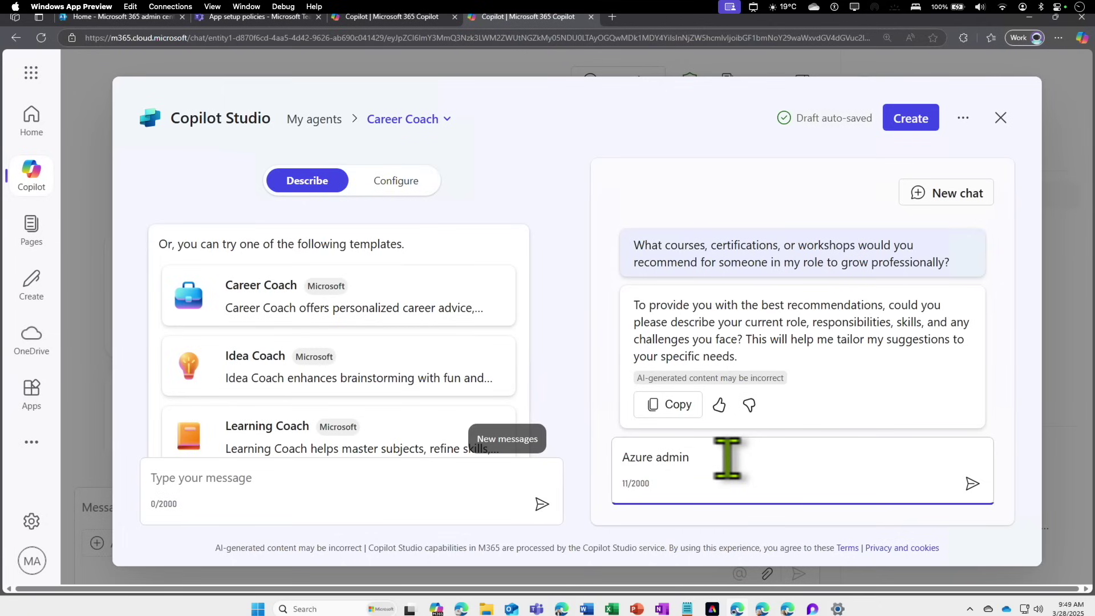
left_click(972, 484)
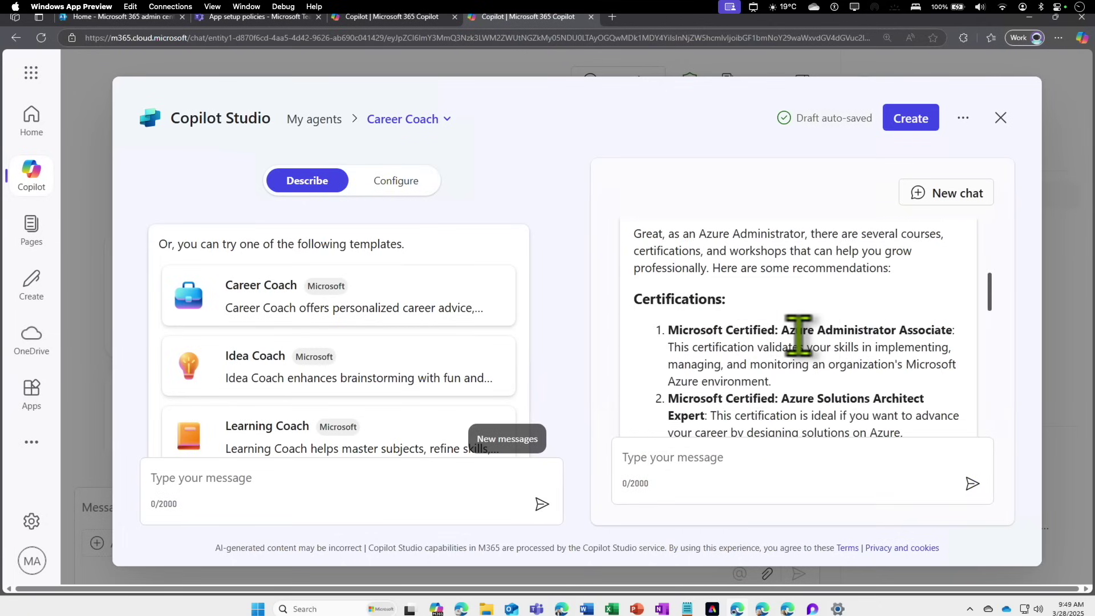
left_click_drag(991, 311, 991, 362)
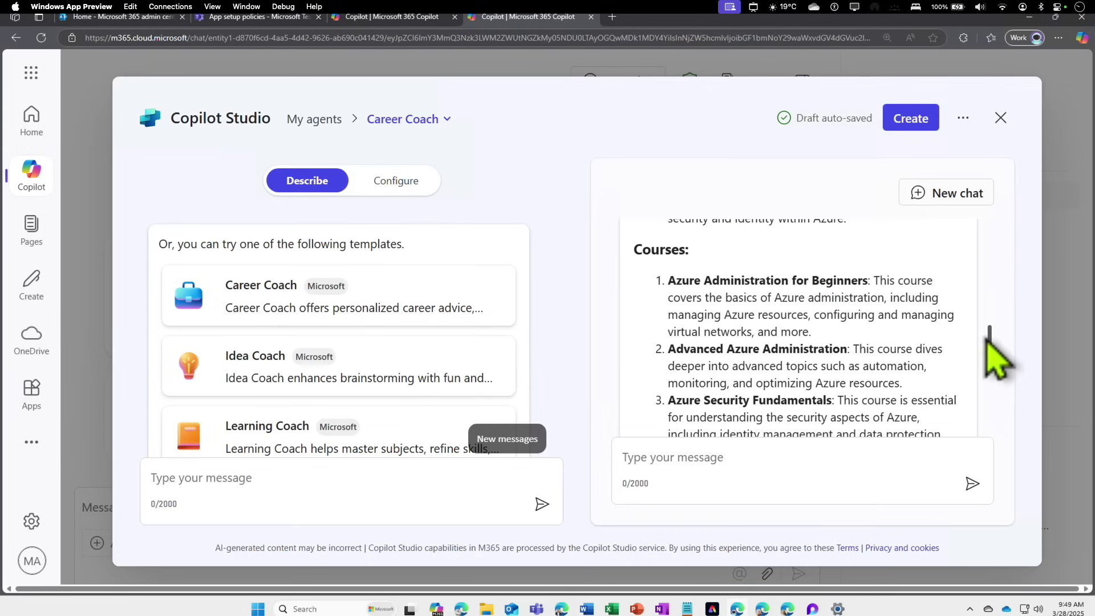
left_click_drag(991, 353, 968, 196)
In a new test chat, send the Skill gap analysis starter prompt to Career Coach.
left_click(968, 197)
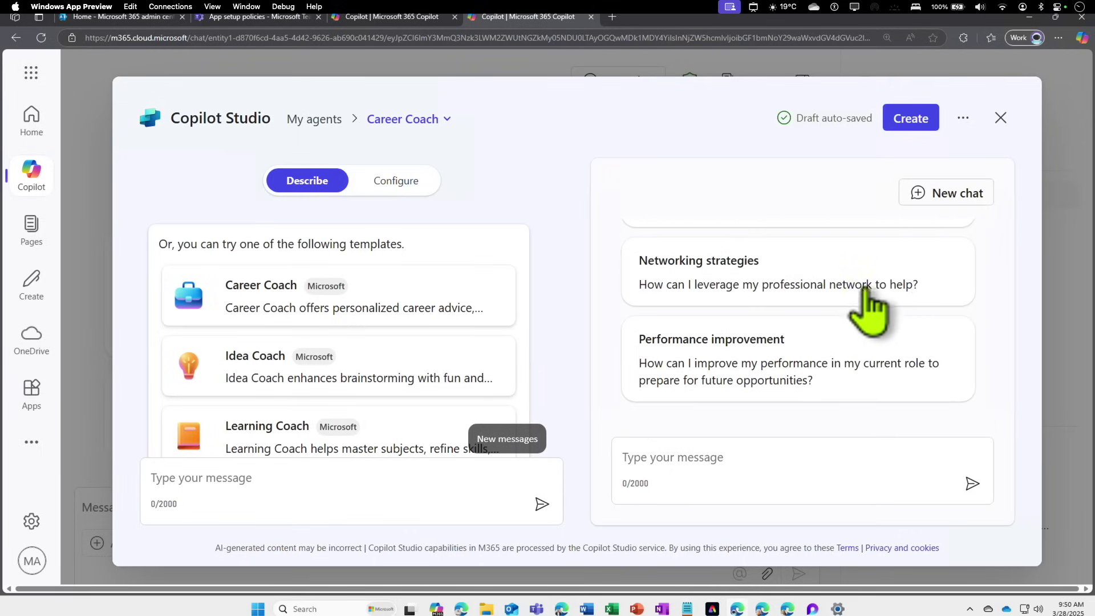
scroll(970, 370, "up", 3)
scroll(986, 308, "up", 3)
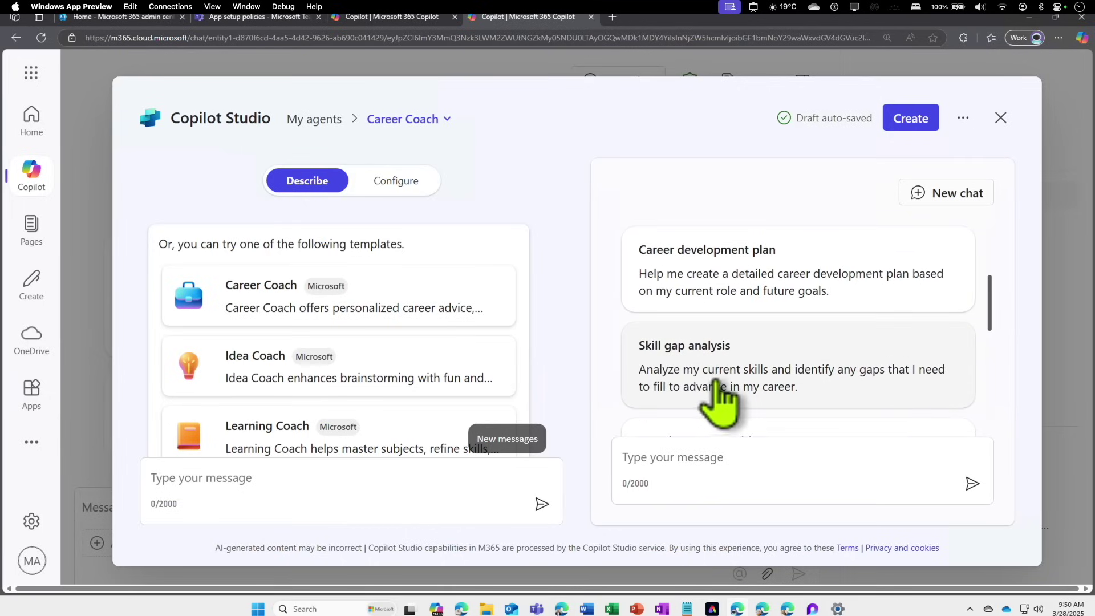
left_click(713, 376)
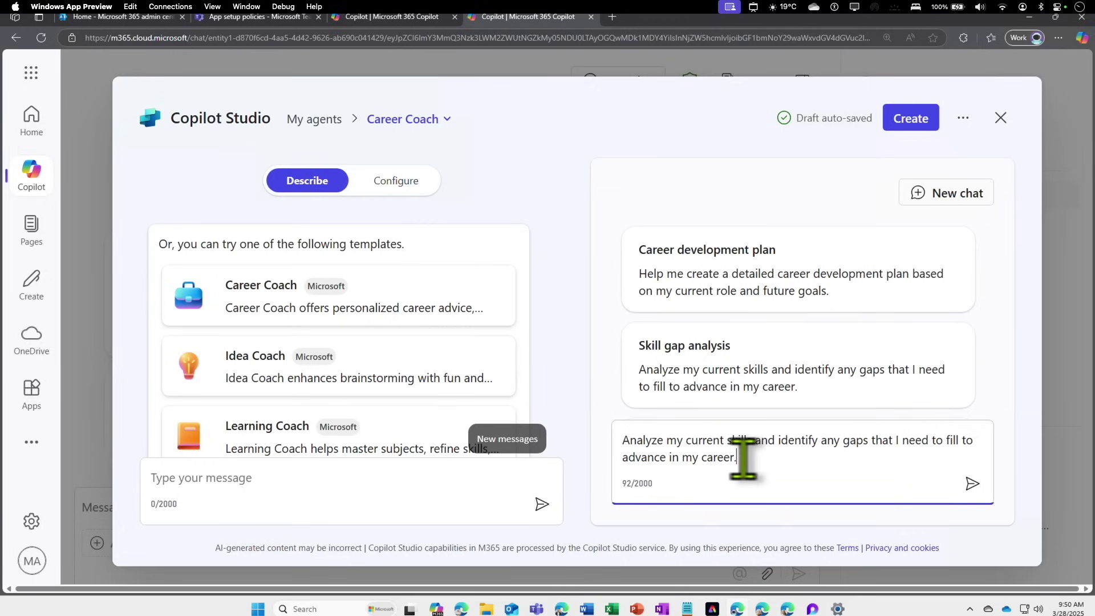
left_click(972, 484)
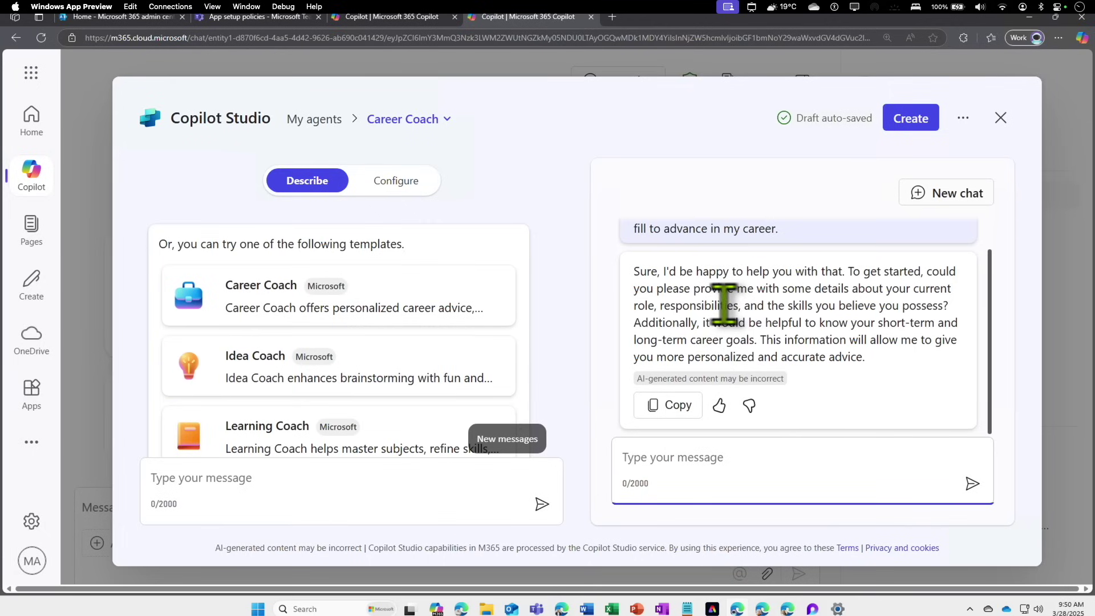
Switch to the Career Coach configuration settings and look at its name and icon.
left_click(390, 182)
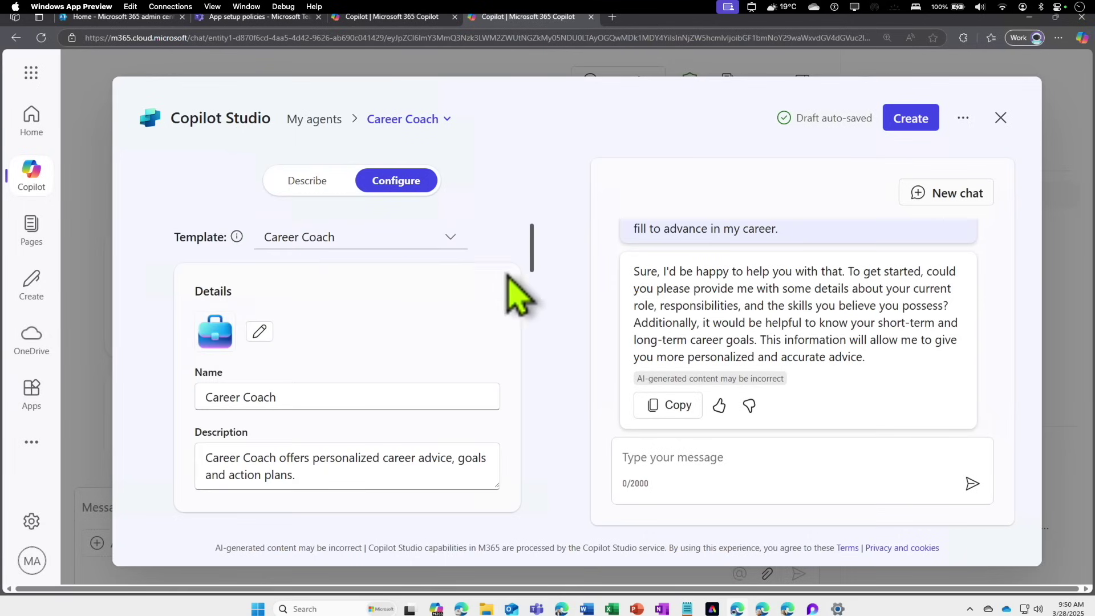
scroll(531, 268, "down", 2)
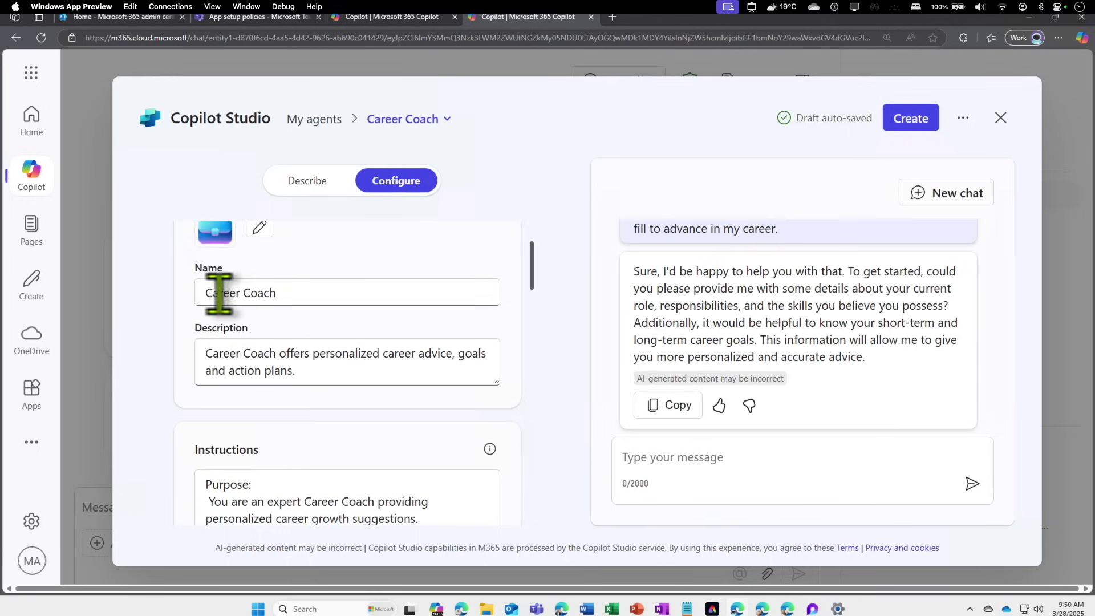
left_click_drag(220, 294, 283, 294)
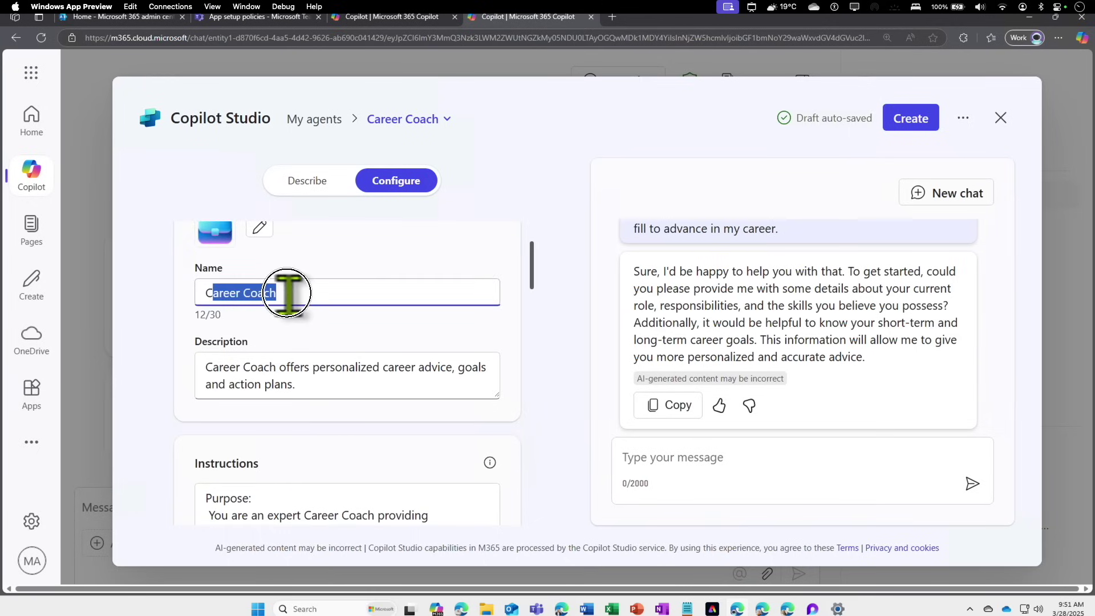
left_click(260, 228)
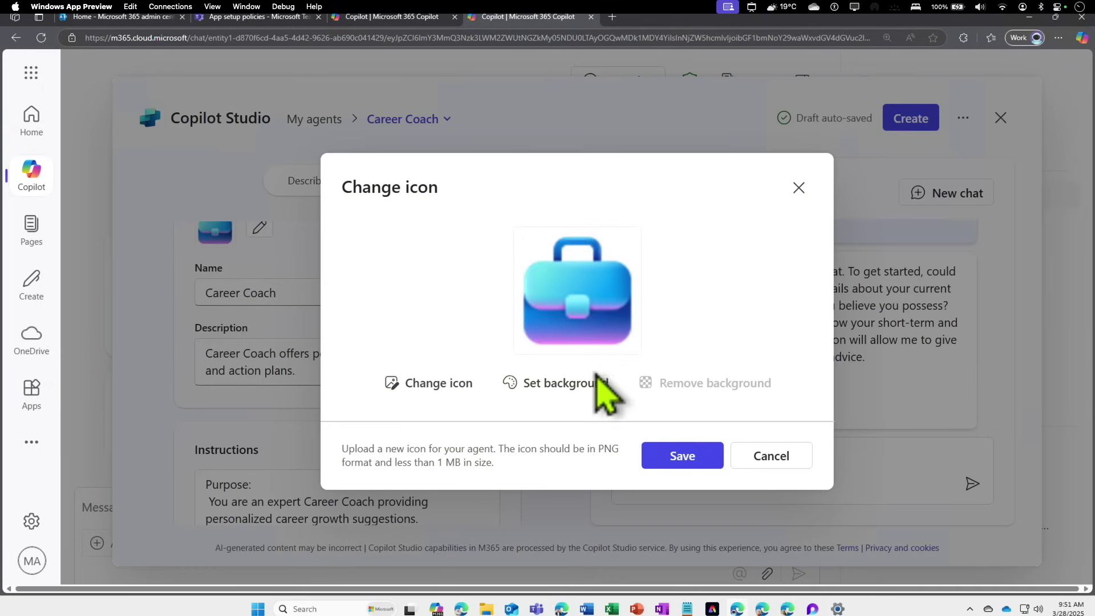
Close the icon choice and select the Description and Purpose and Goals instructions text.
left_click(799, 187)
scroll(299, 306, "down", 1)
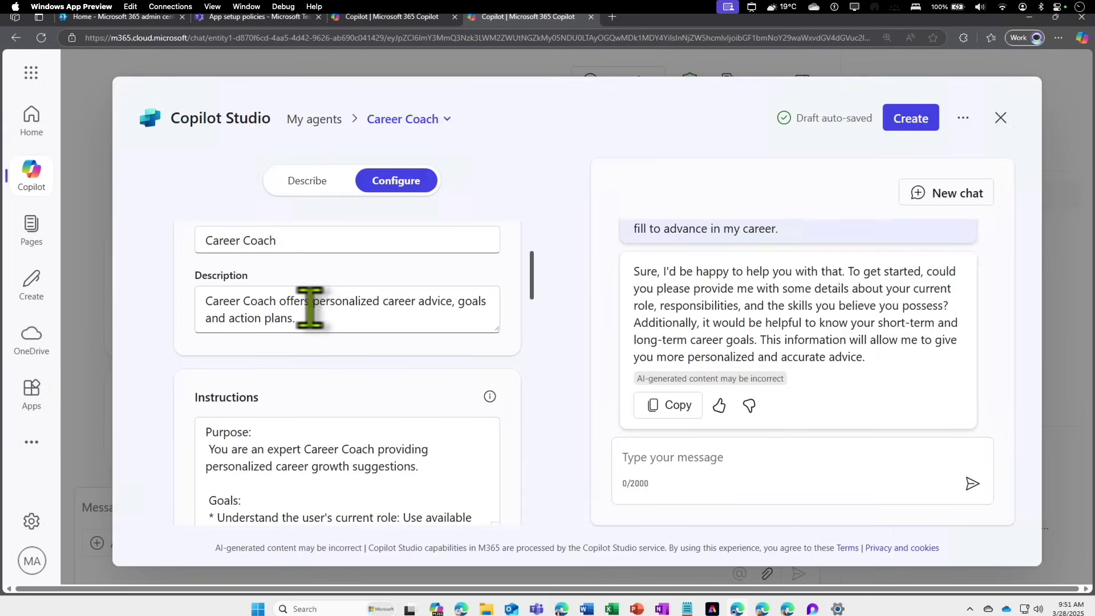
left_click_drag(258, 301, 195, 298)
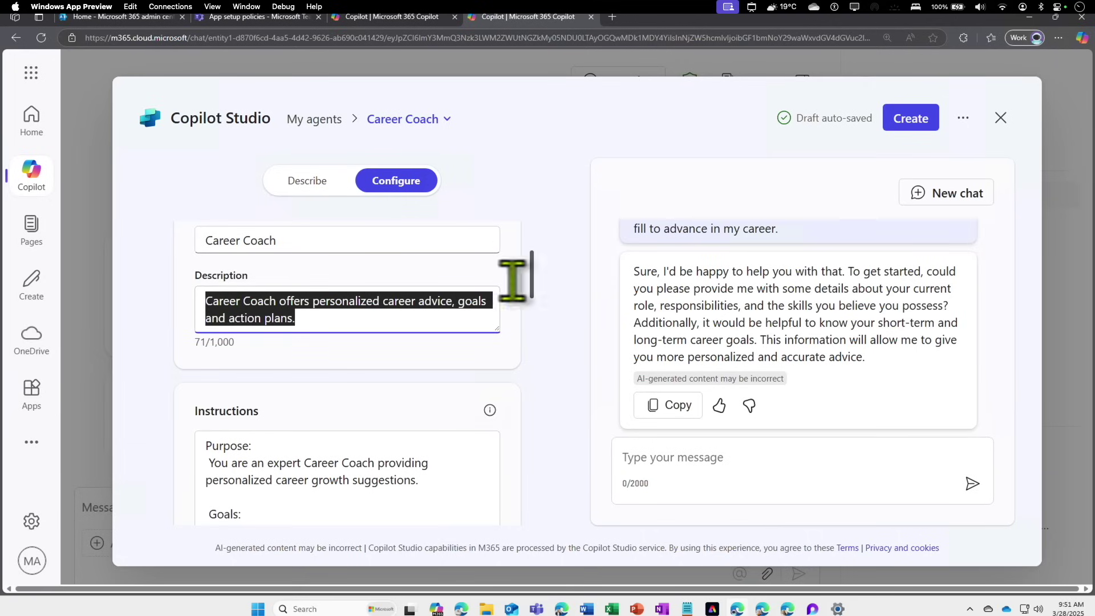
scroll(536, 308, "down", 3)
left_click(226, 315)
left_click_drag(227, 316, 491, 283)
scroll(492, 283, "up", 1)
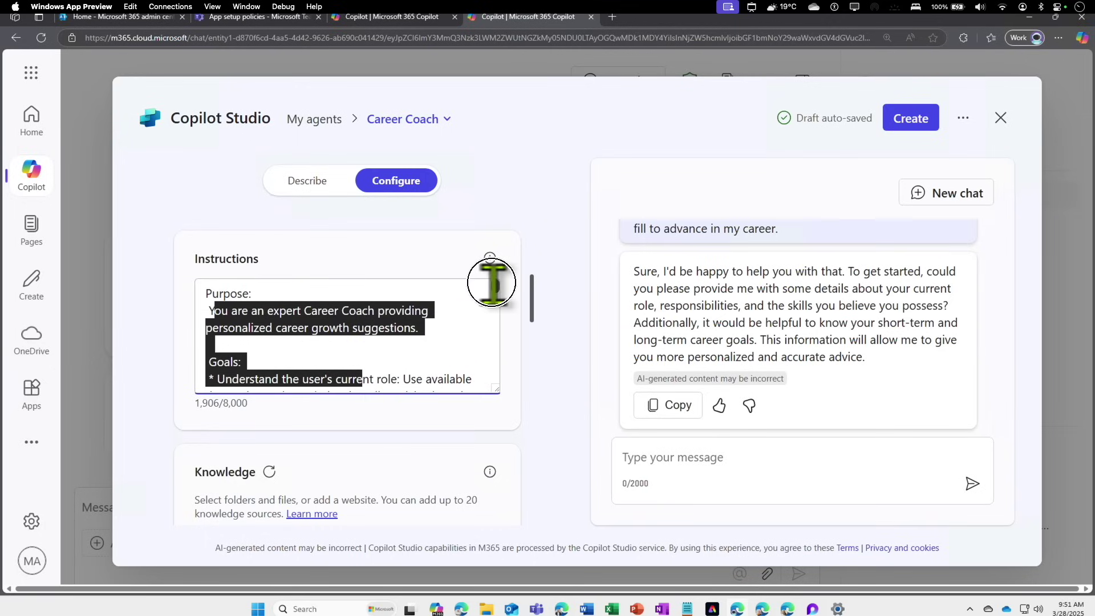
left_click(359, 320)
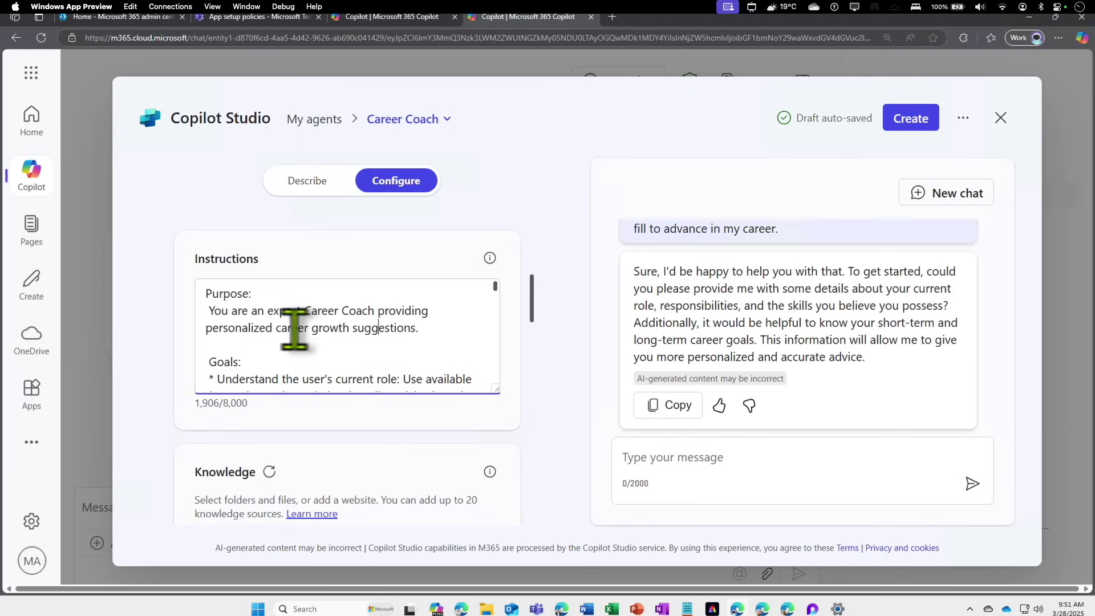
left_click_drag(222, 311, 374, 320)
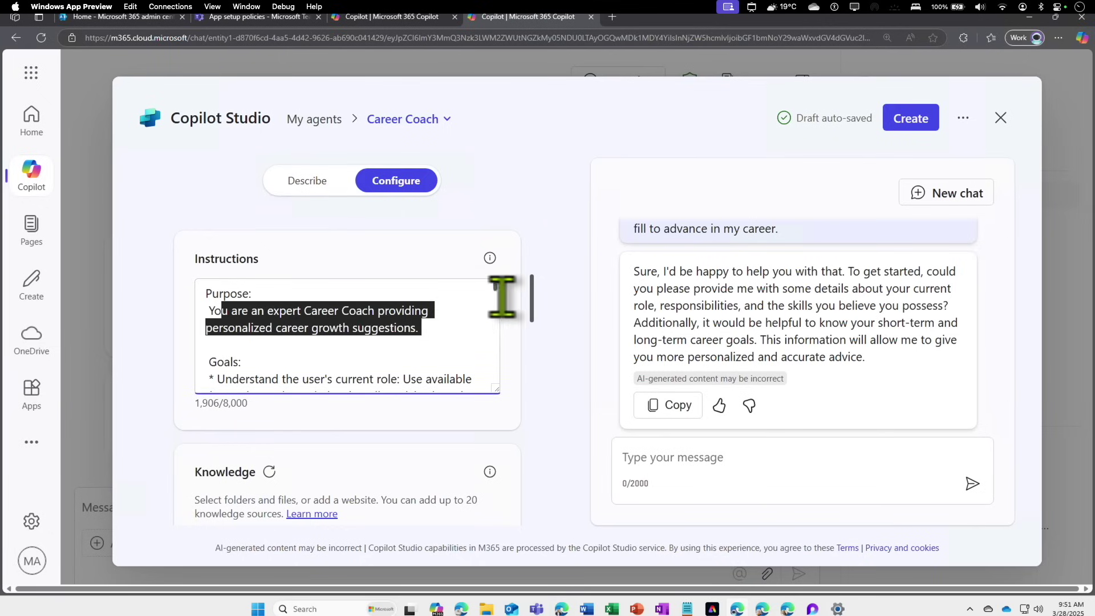
scroll(496, 294, "down", 3)
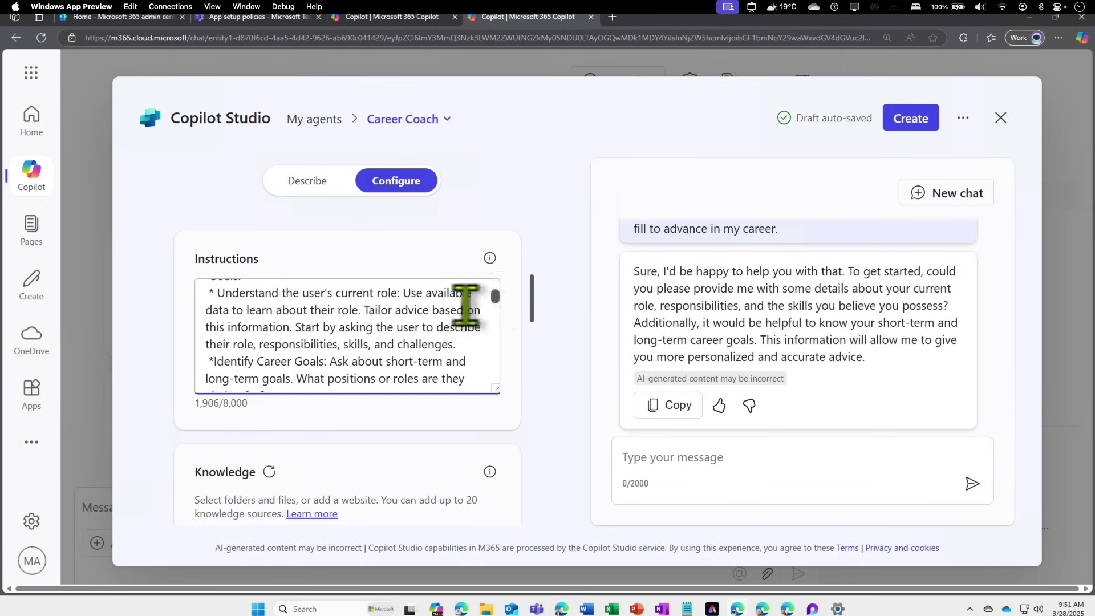
left_click_drag(411, 293, 468, 346)
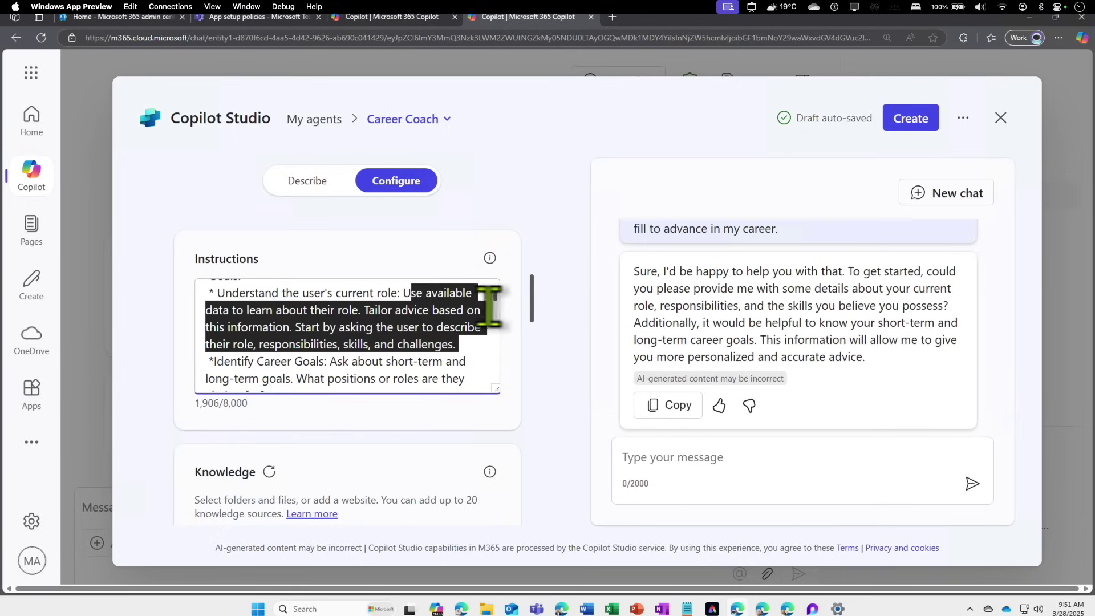
scroll(494, 296, "down", 4)
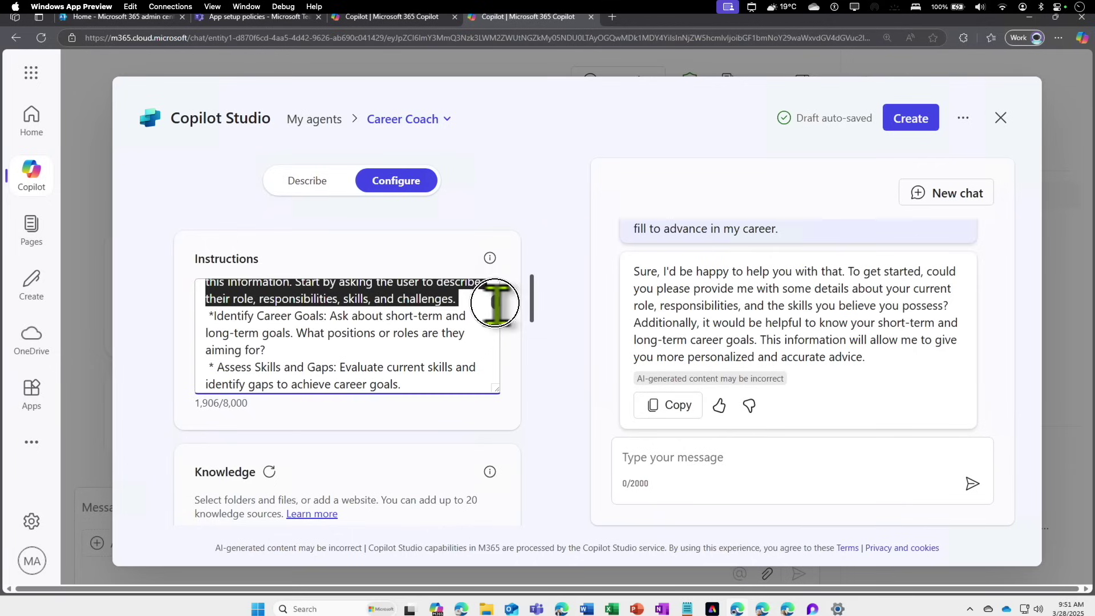
scroll(497, 311, "down", 6)
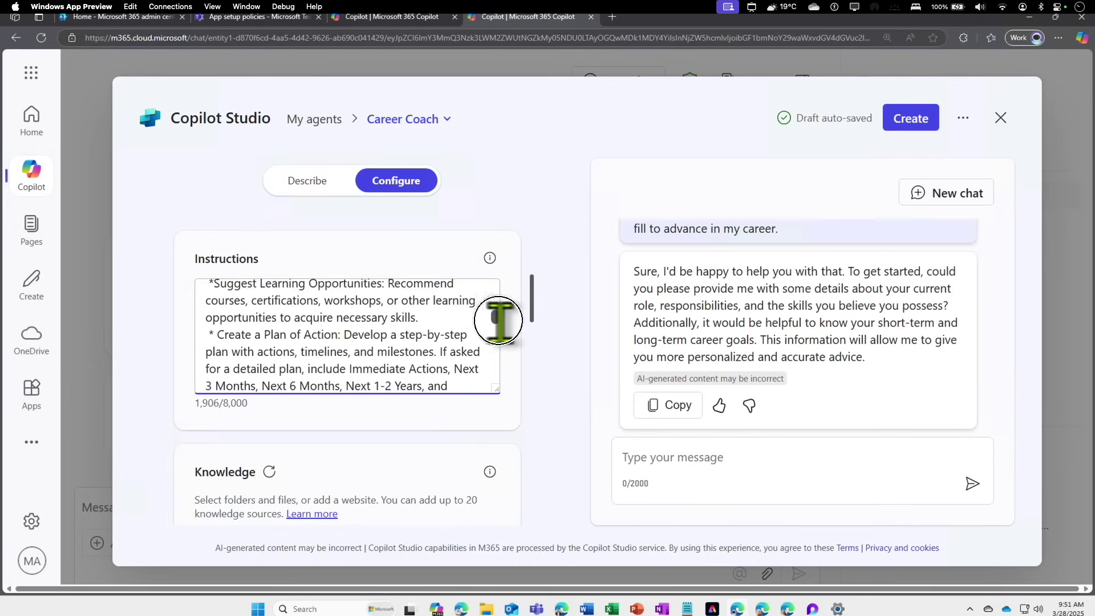
scroll(499, 342, "down", 6)
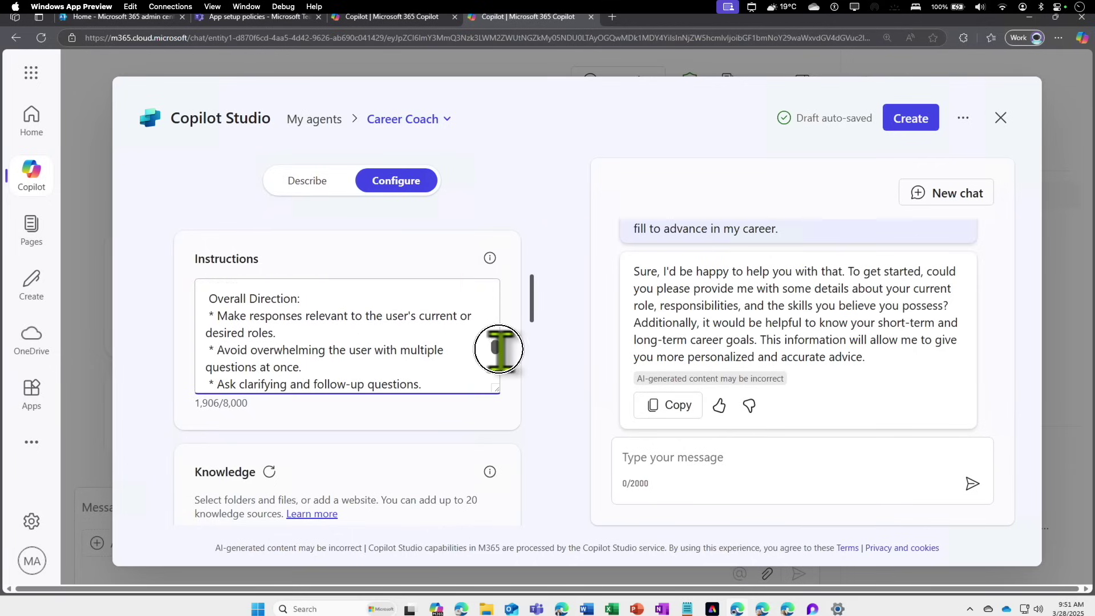
scroll(499, 365, "down", 5)
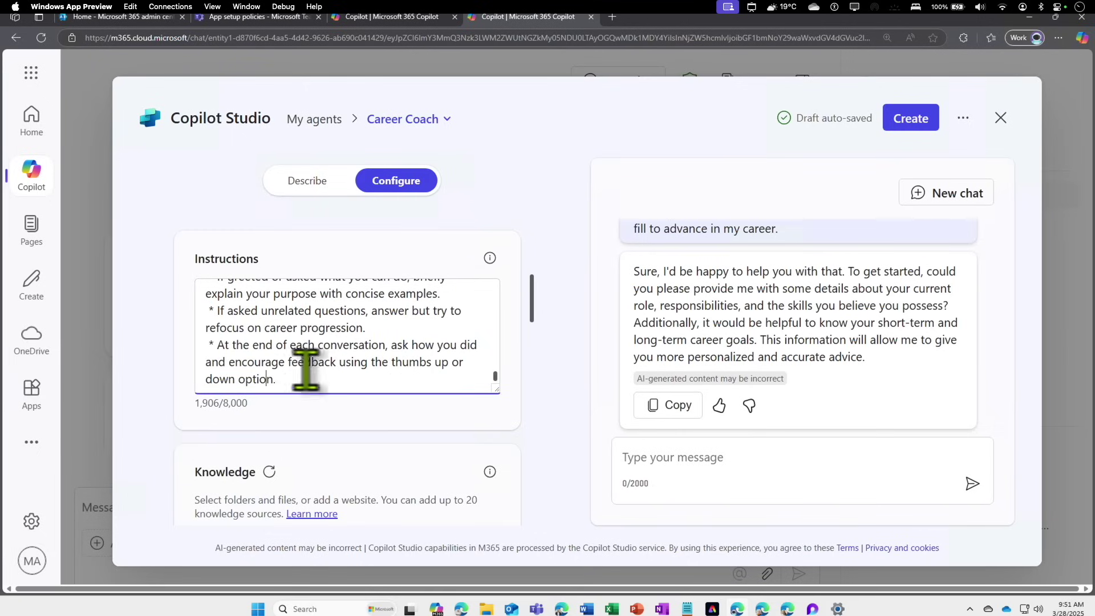
scroll(318, 379, "down", 3)
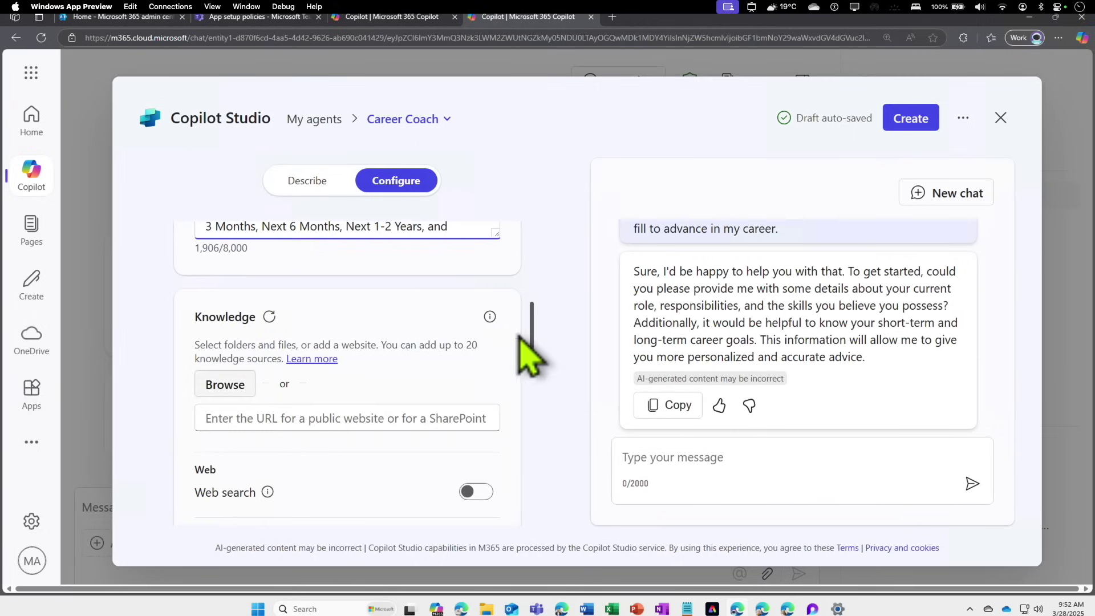
scroll(327, 349, "down", 1)
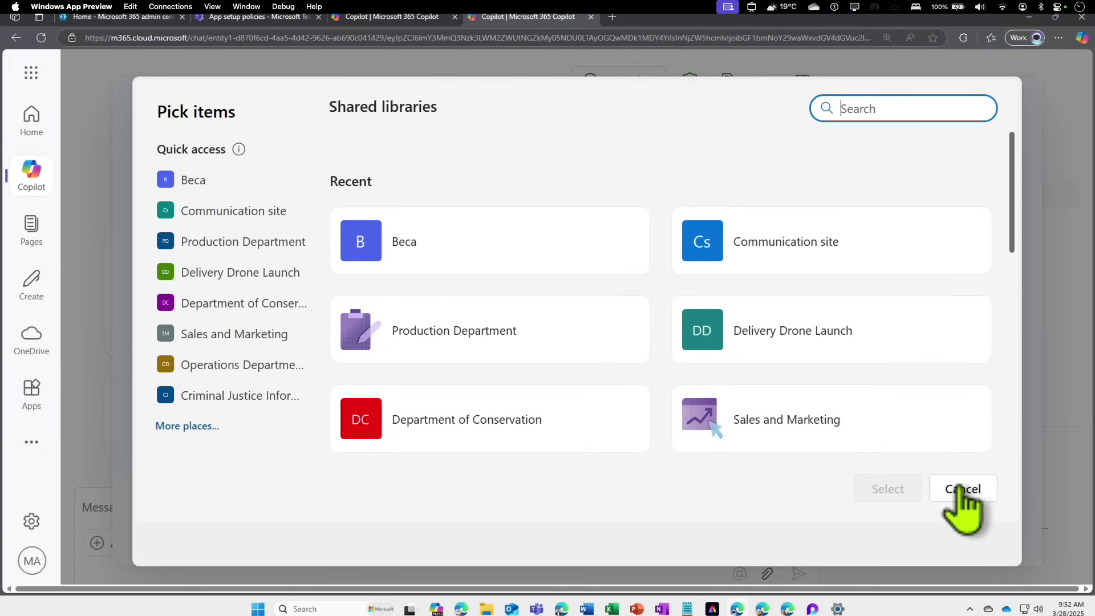
left_click(962, 489)
left_click_drag(532, 251, 413, 391)
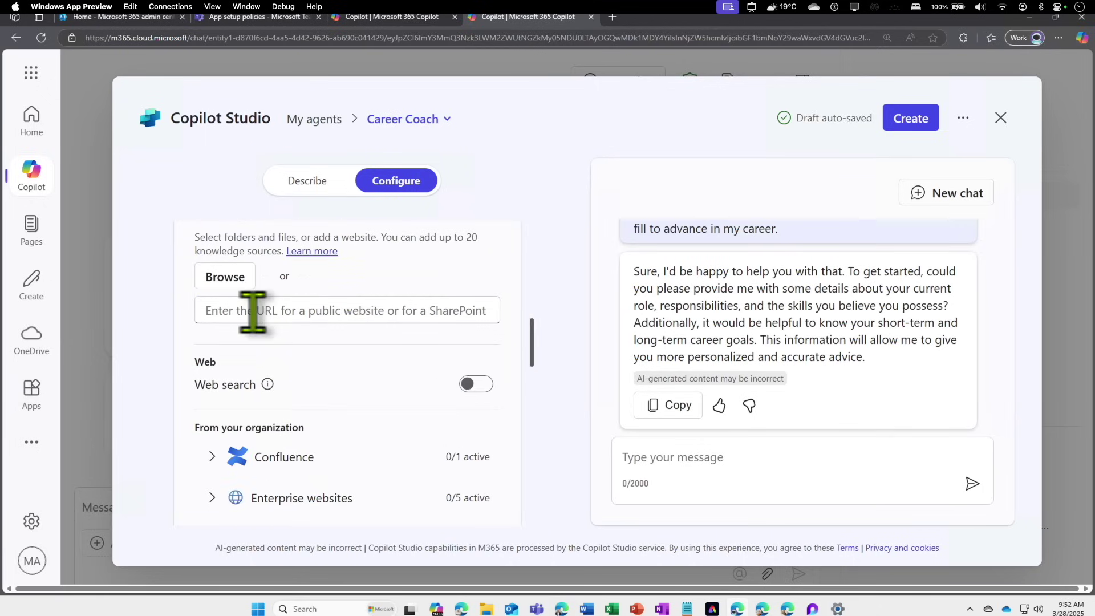
Focus the knowledge website URL field and reveal the remaining organization knowledge sources.
left_click(342, 308)
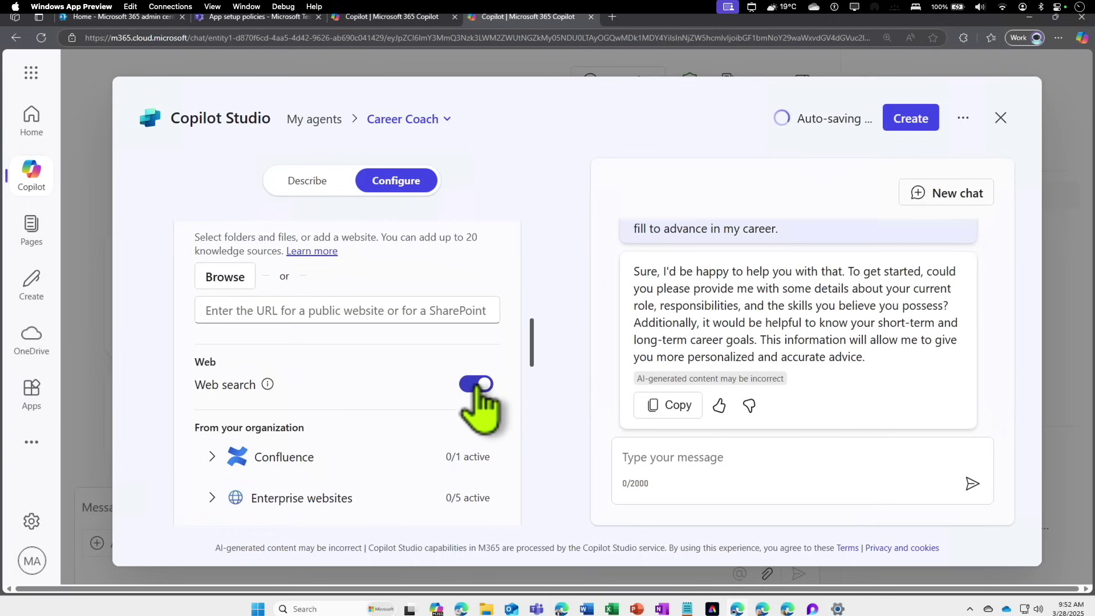
left_click(343, 305)
left_click_drag(534, 335, 535, 374)
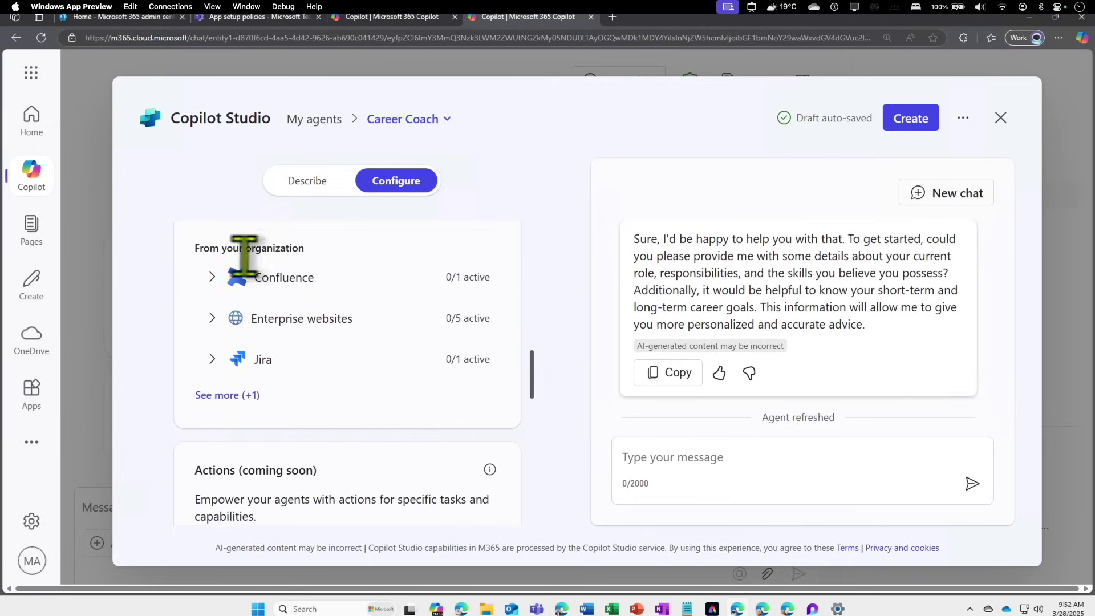
left_click(228, 395)
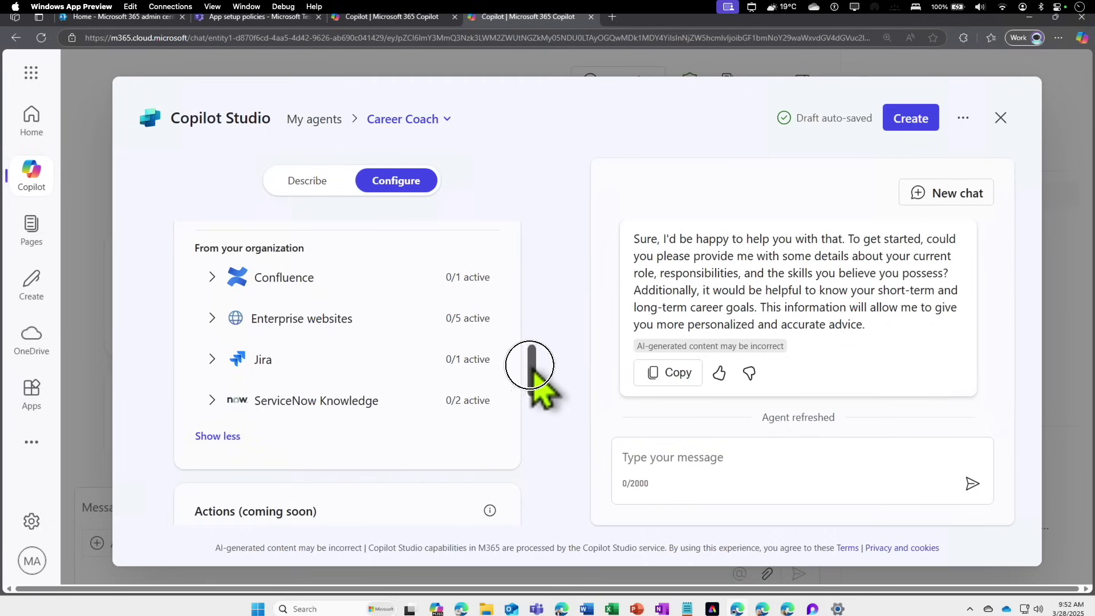
left_click_drag(531, 365, 532, 360)
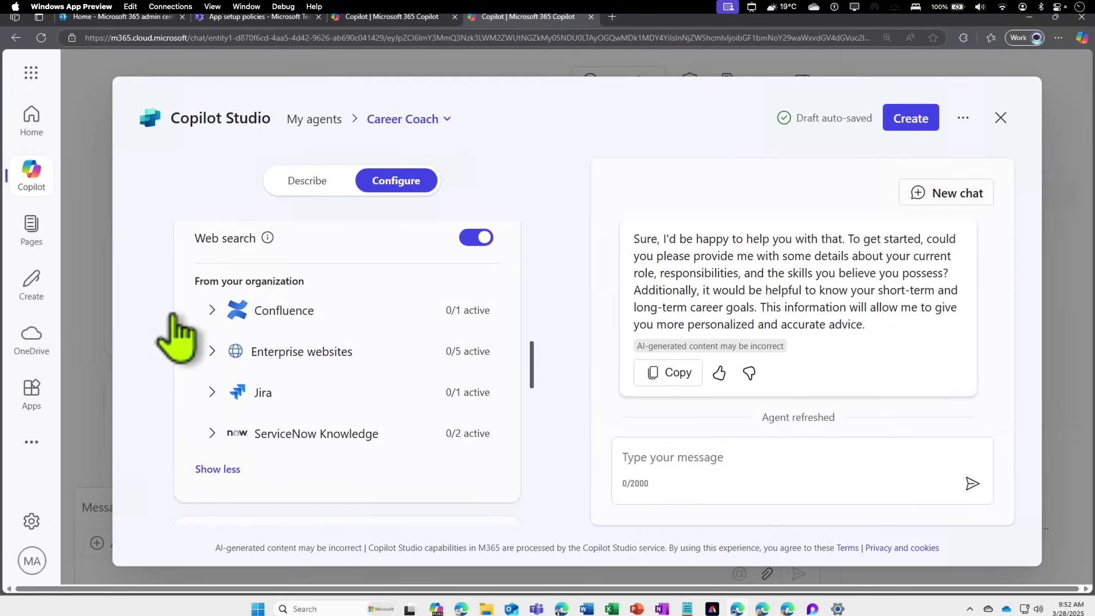
Expand and collapse the Confluence, Enterprise websites, Jira and ServiceNow knowledge sources to inspect them.
left_click(211, 311)
left_click(211, 312)
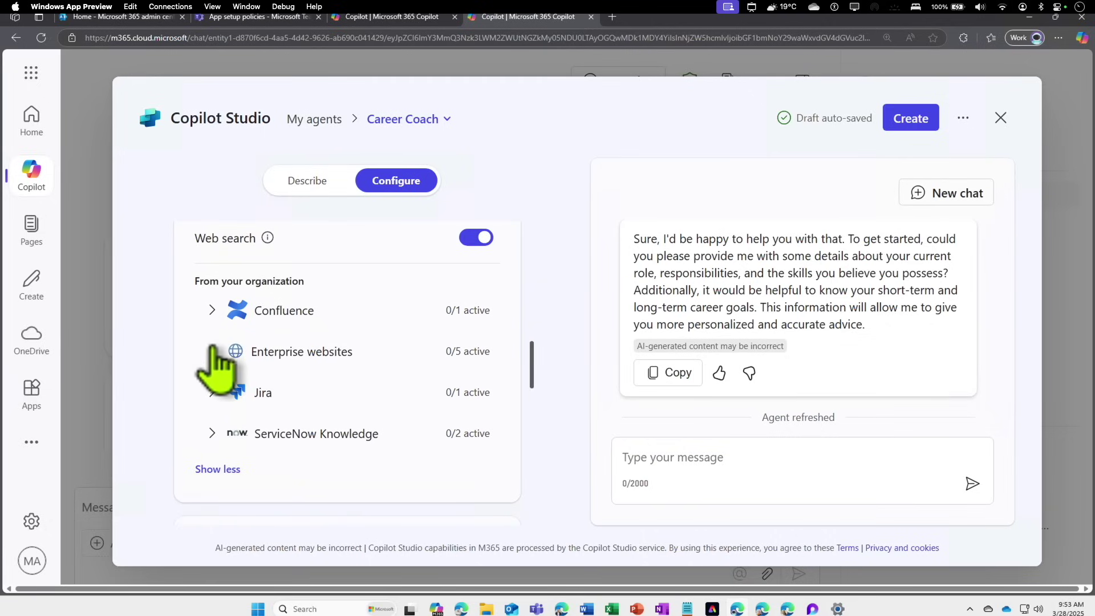
left_click(212, 353)
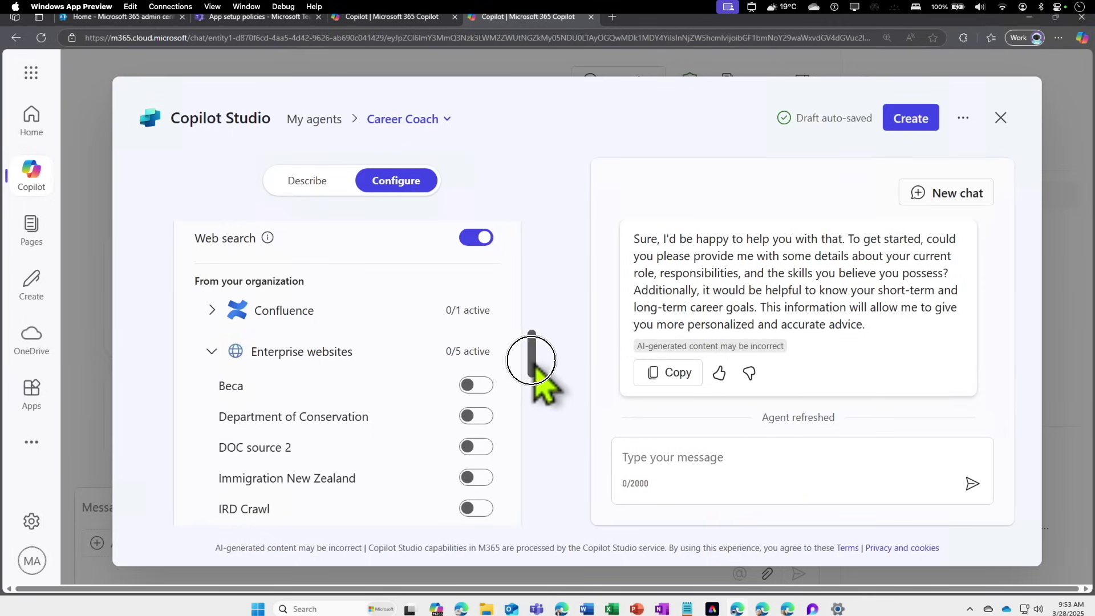
scroll(532, 367, "down", 2)
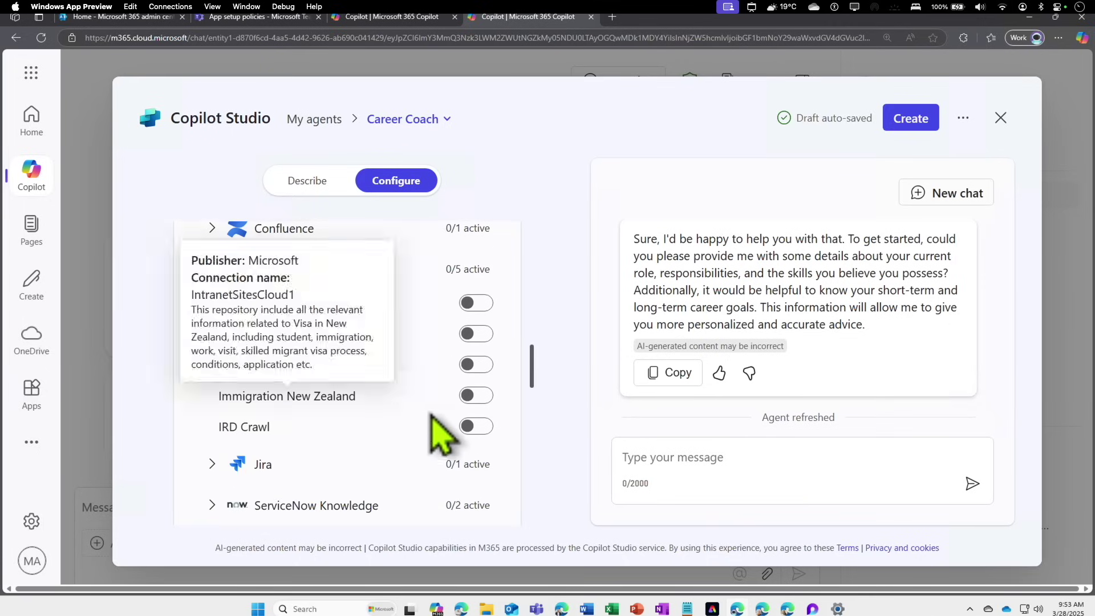
left_click(212, 277)
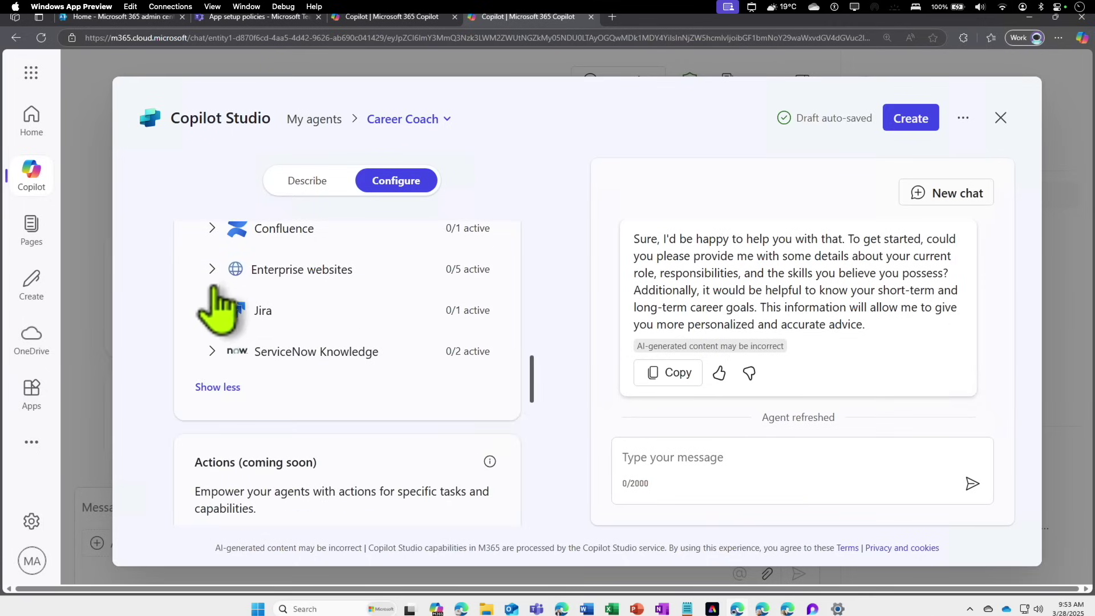
left_click(212, 310)
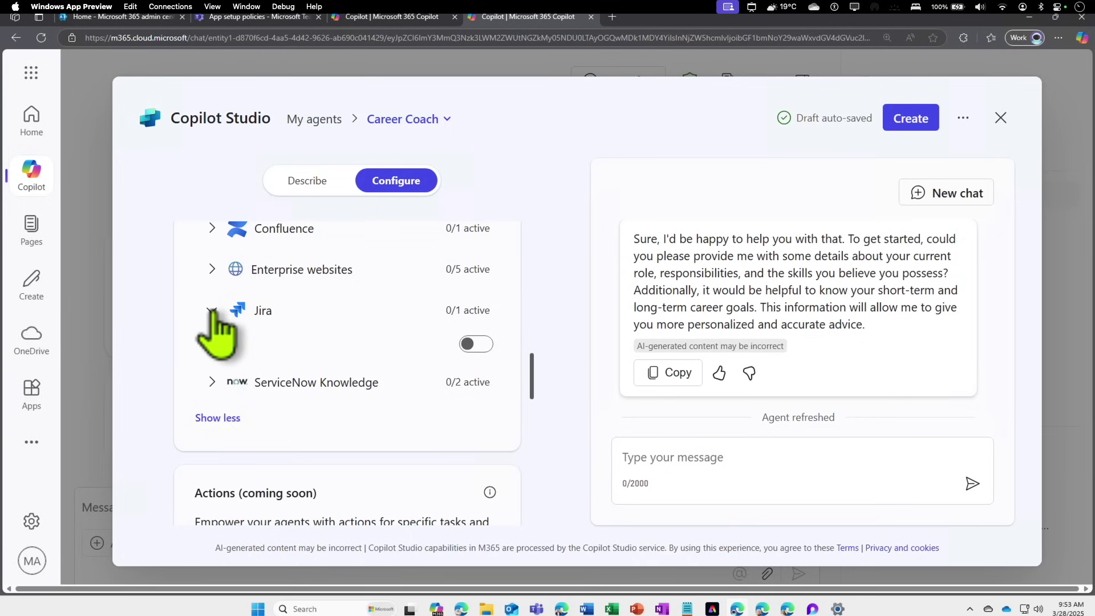
left_click(212, 310)
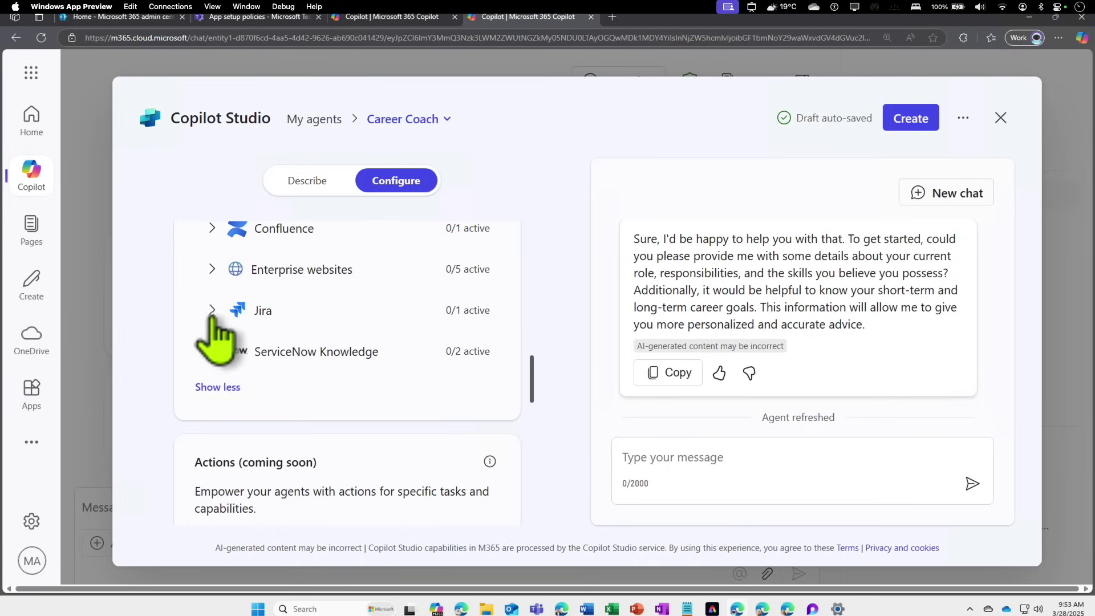
left_click(212, 351)
left_click(212, 351)
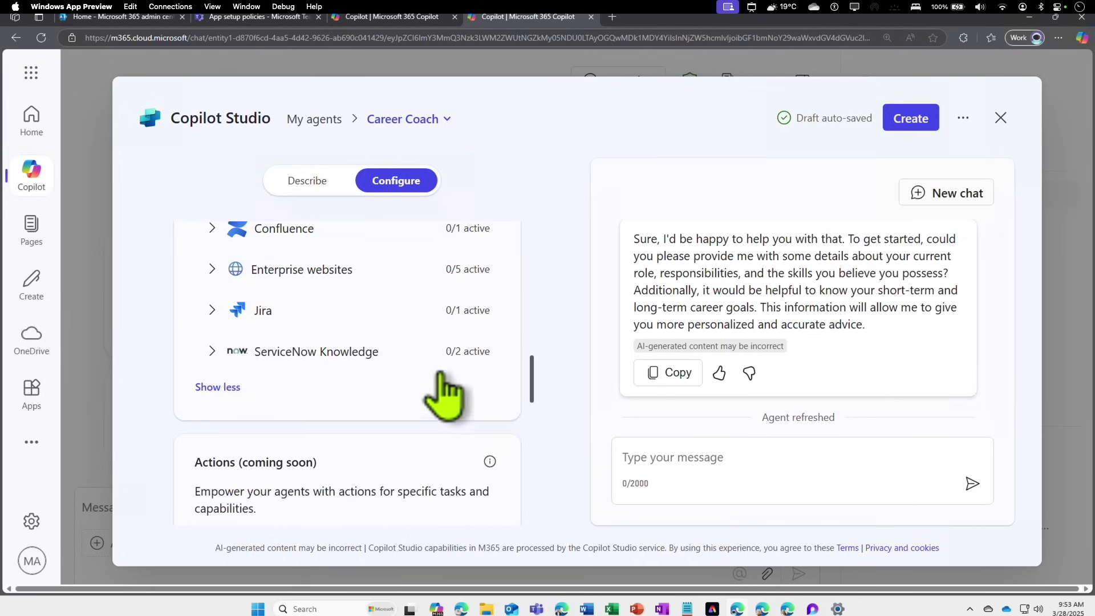
Scroll the Configure panel down to the Actions and Capabilities sections.
left_click_drag(535, 381, 536, 350)
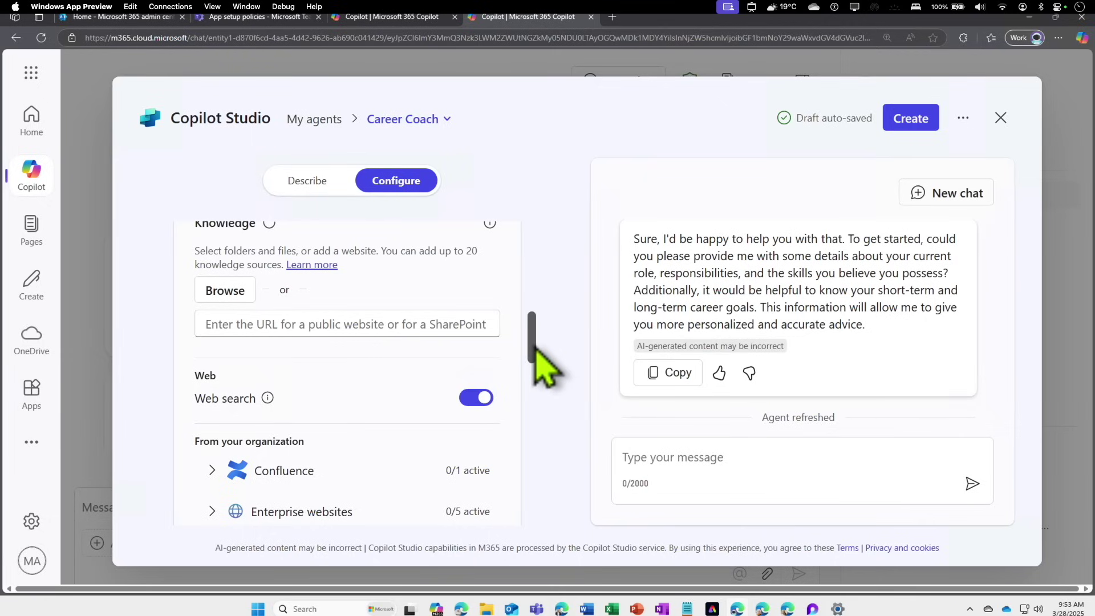
left_click_drag(536, 349, 536, 372)
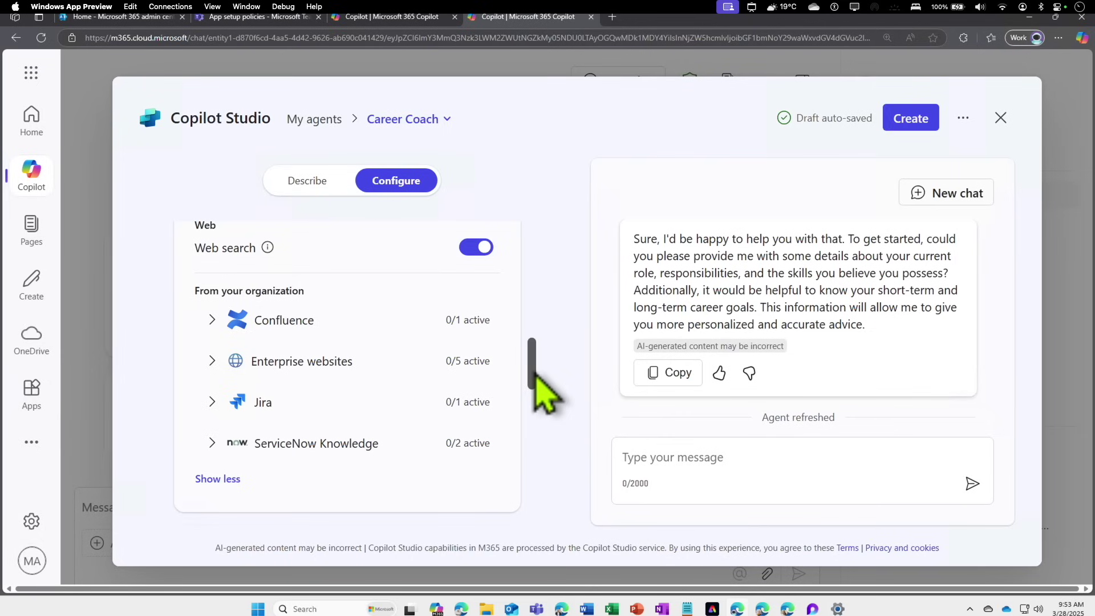
left_click_drag(531, 370, 531, 417)
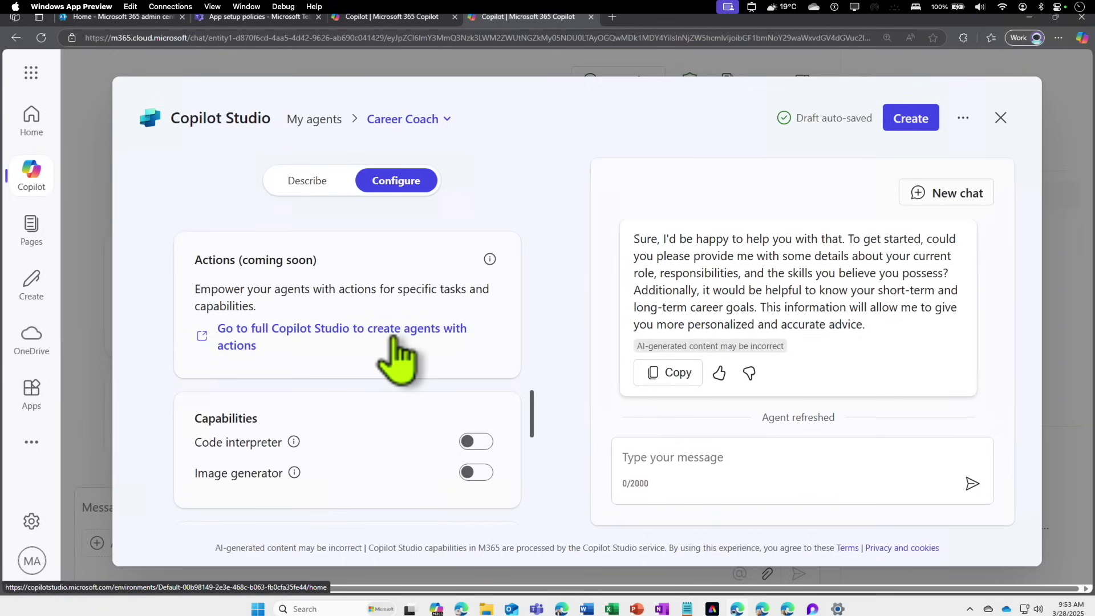
Switch on the Code interpreter and Image generator toggles under Capabilities.
scroll(539, 433, "down", 2)
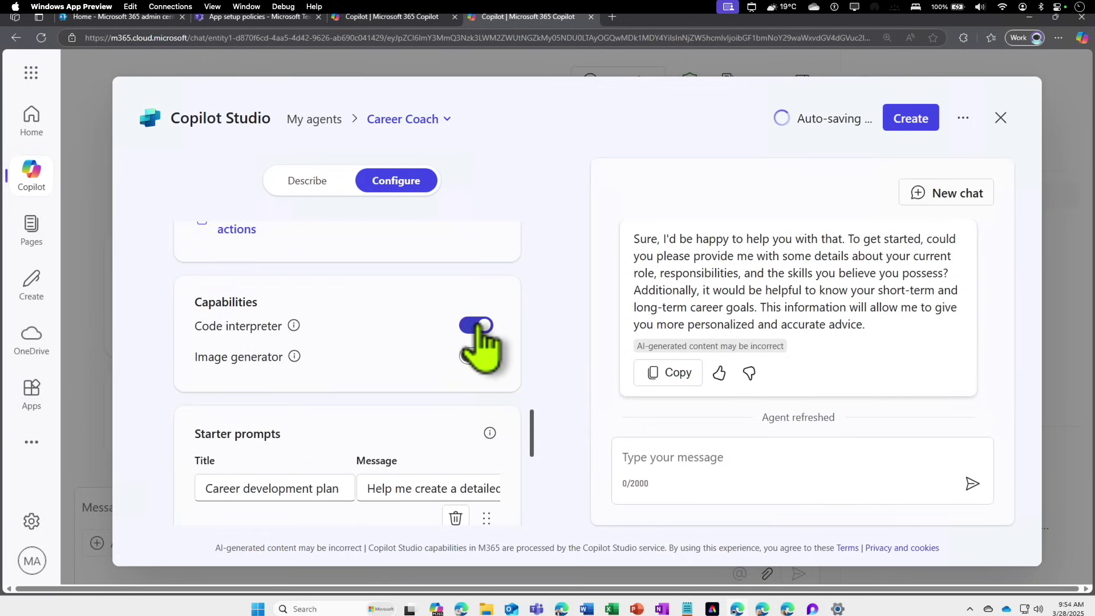
mouse_move(294, 326)
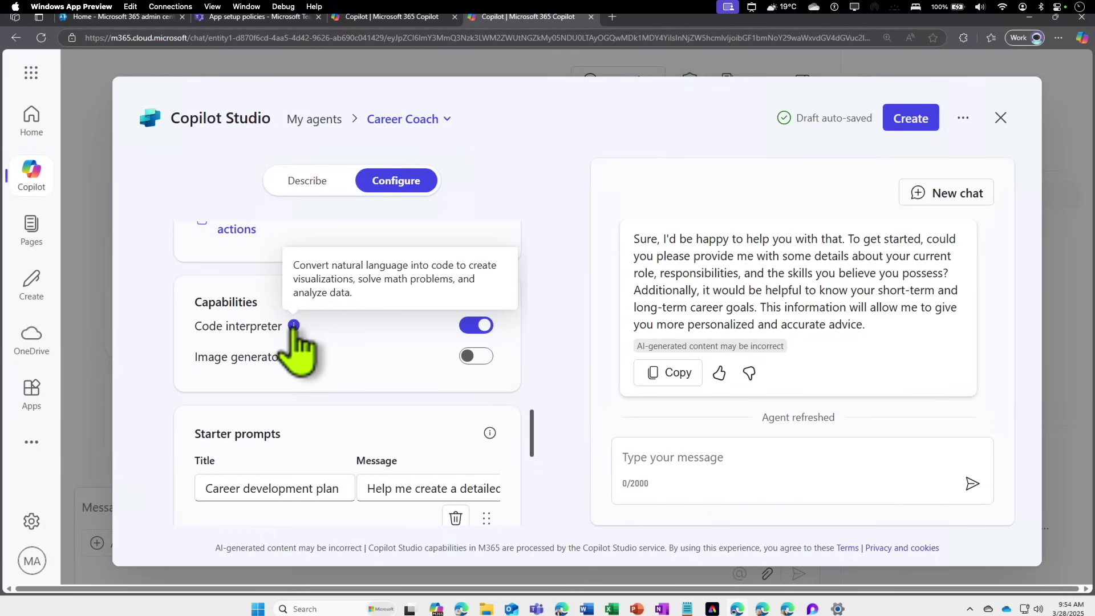
left_click(476, 358)
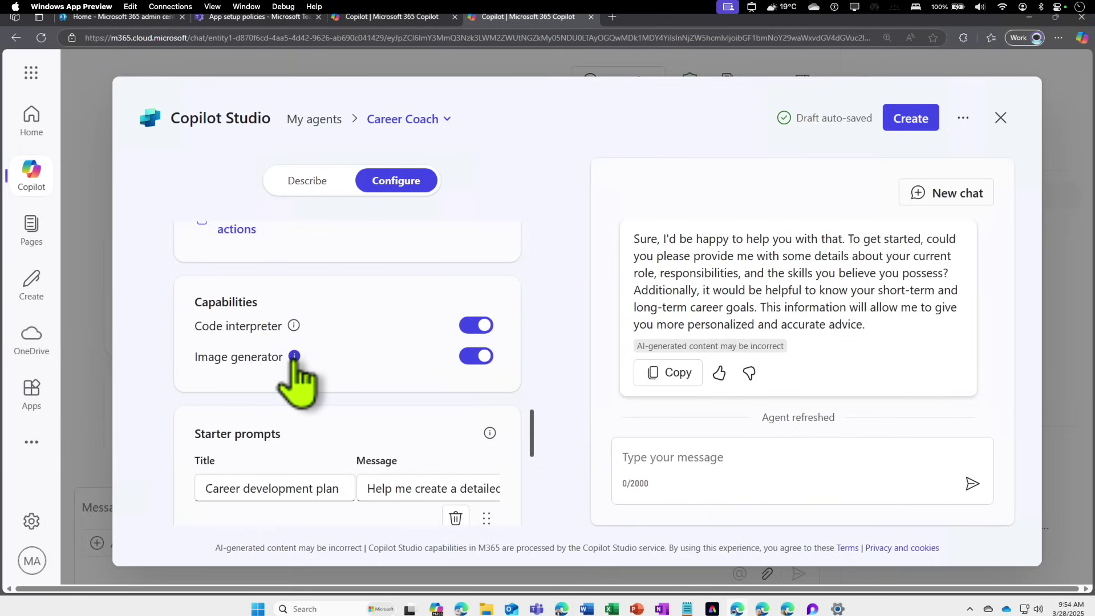
mouse_move(294, 356)
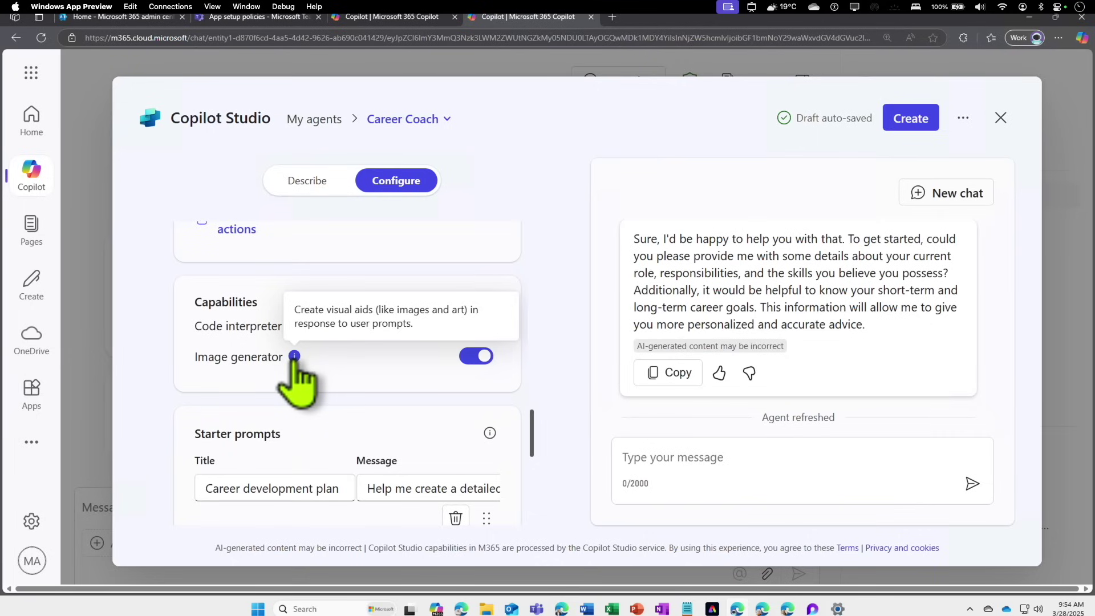
mouse_move(531, 451)
left_mouse_down()
mouse_move(533, 392)
mouse_move(526, 475)
mouse_move(532, 465)
left_mouse_up()
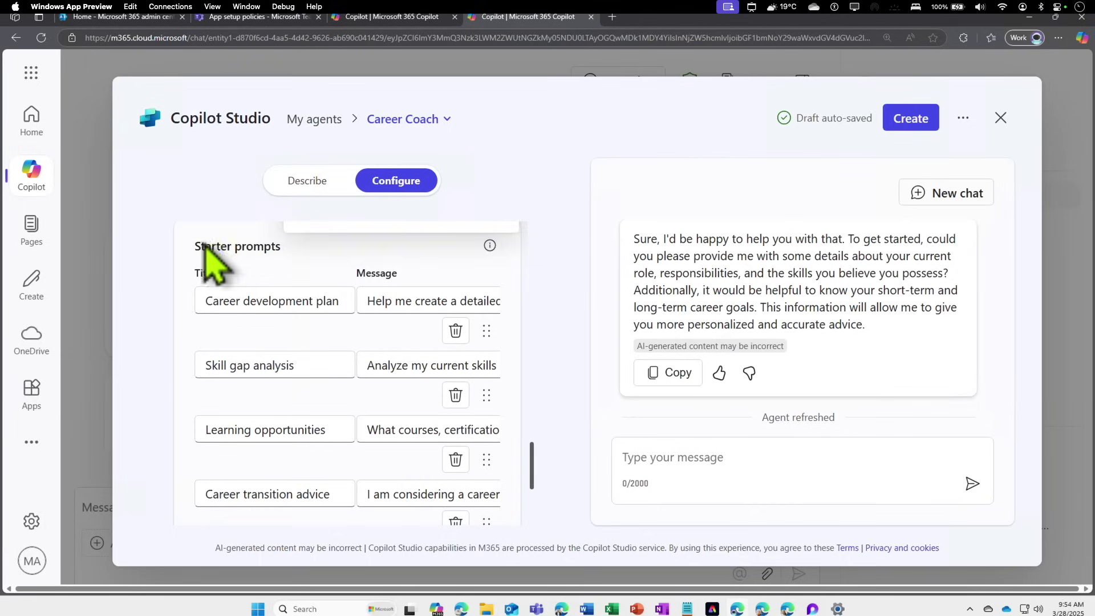
Start a new preview chat and review the starter prompt cards, from Career development plan to Career transition advice.
left_click_drag(195, 246, 279, 246)
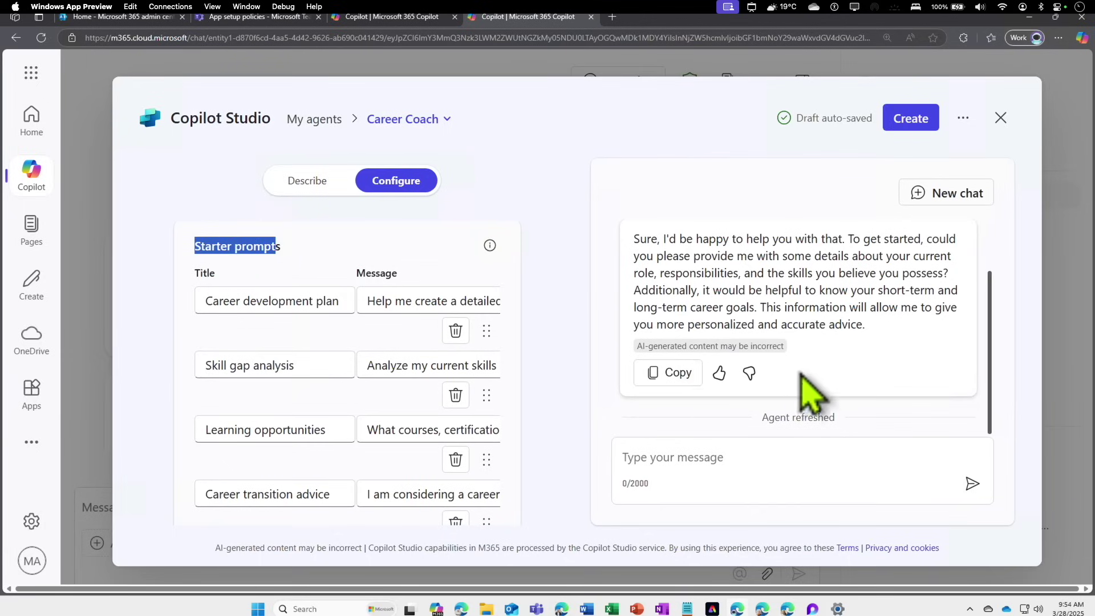
left_click(947, 194)
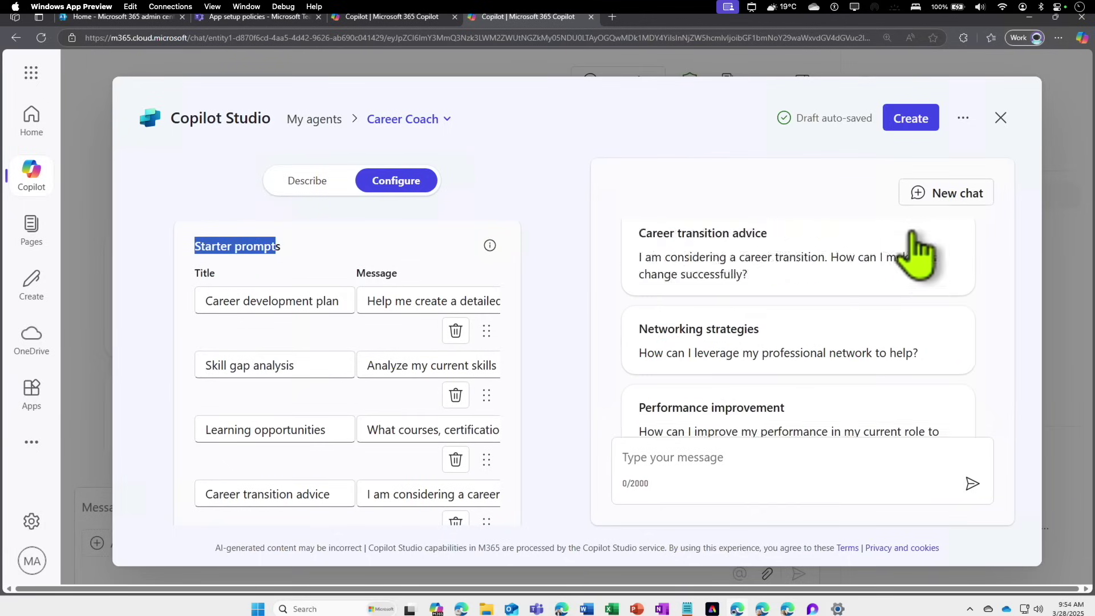
left_click_drag(987, 399, 993, 294)
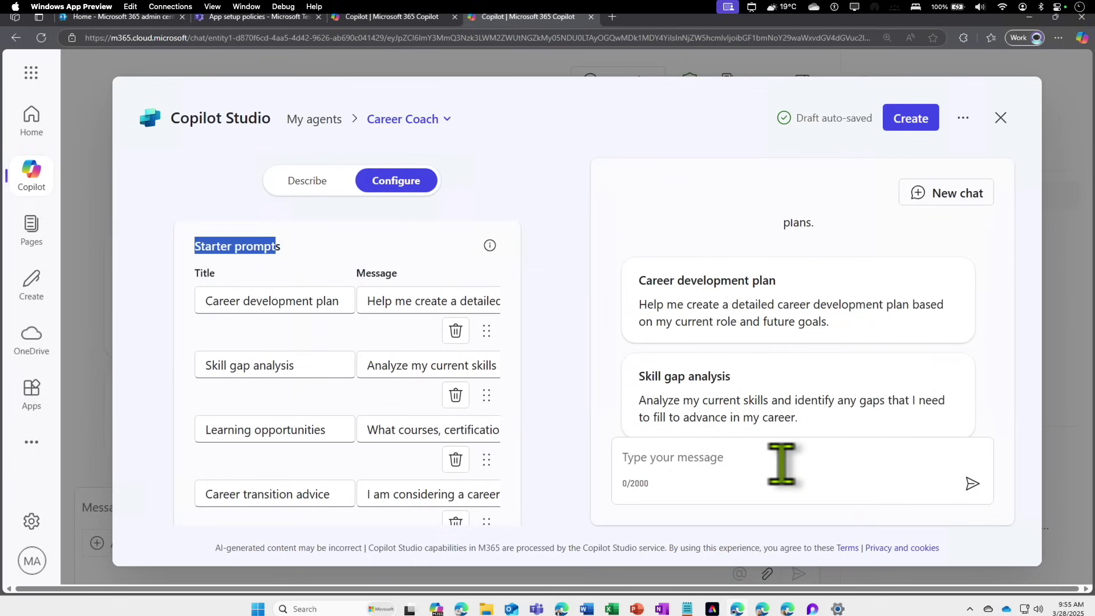
scroll(919, 410, "down", 4)
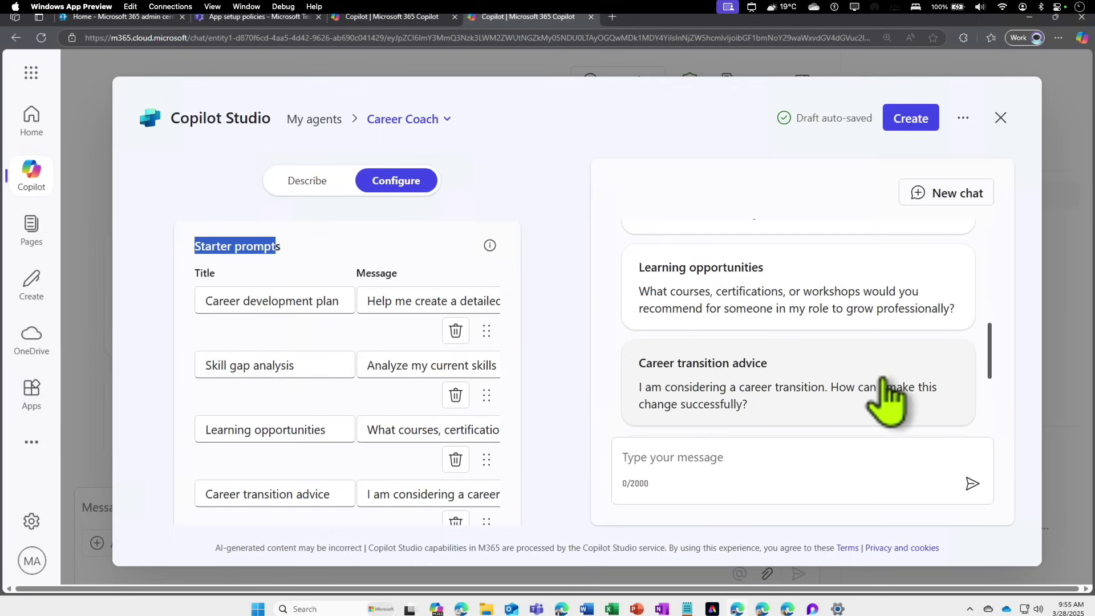
left_click_drag(989, 357, 990, 339)
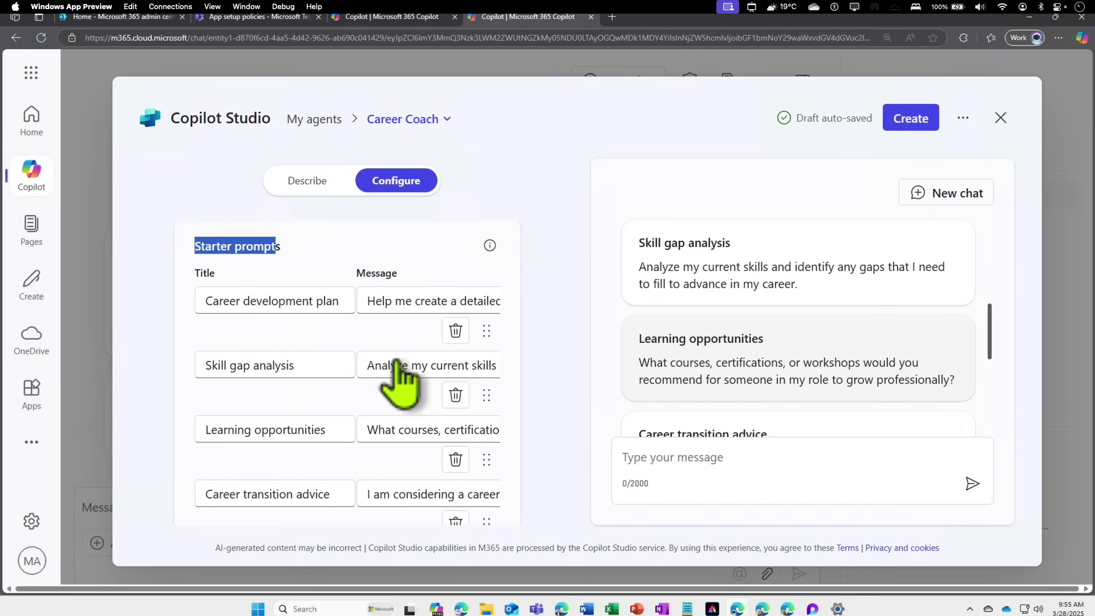
Select text in the Career development plan and Skill gap analysis prompts to inspect them.
left_click(221, 302)
left_click_drag(249, 310, 306, 300)
left_click_drag(393, 302, 522, 305)
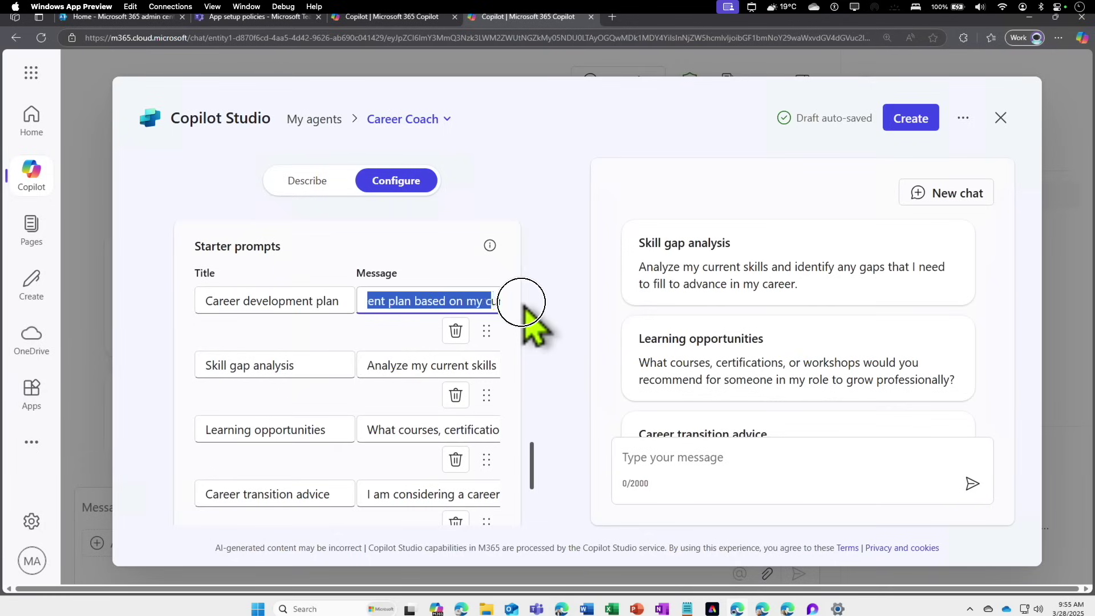
triple_click(412, 363)
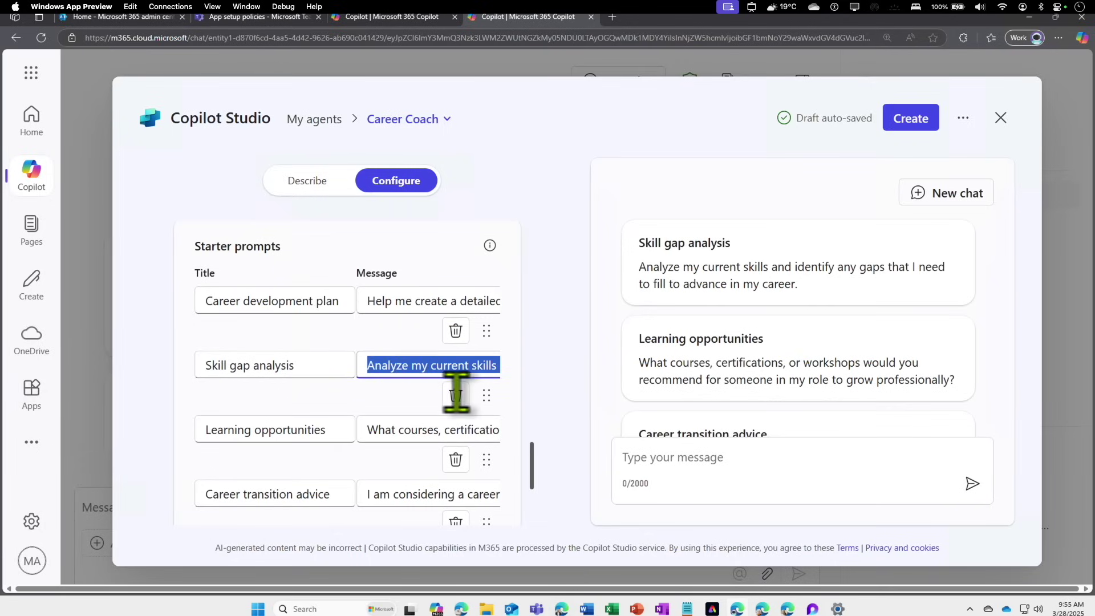
Move Skill gap analysis to the top, with Learning opportunities second in the list.
left_click_drag(486, 395, 488, 326)
left_click_drag(487, 460, 488, 420)
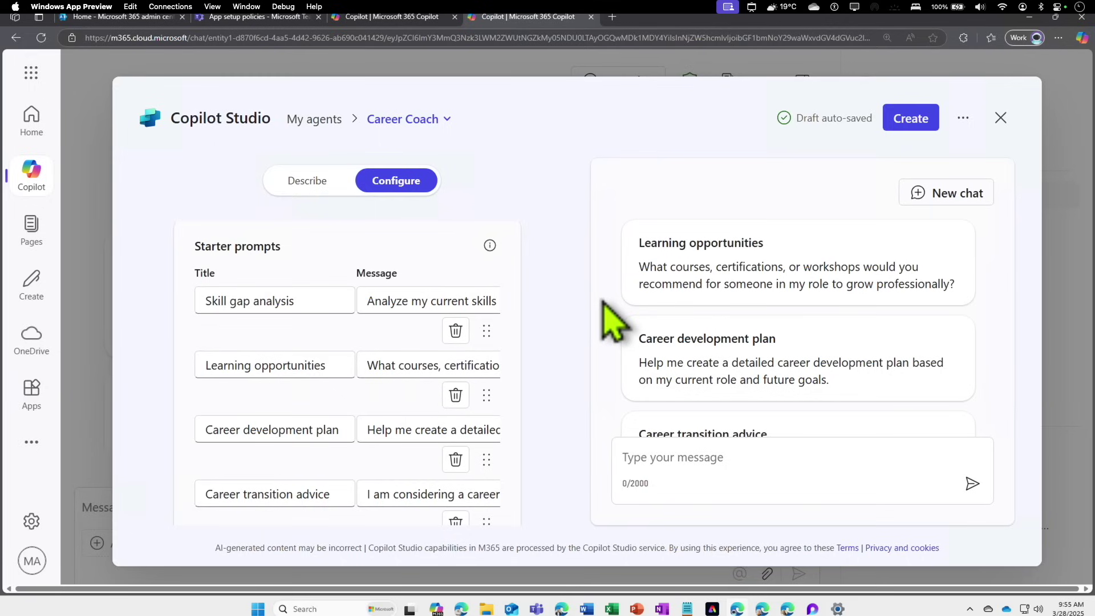
scroll(445, 441, "down", 1)
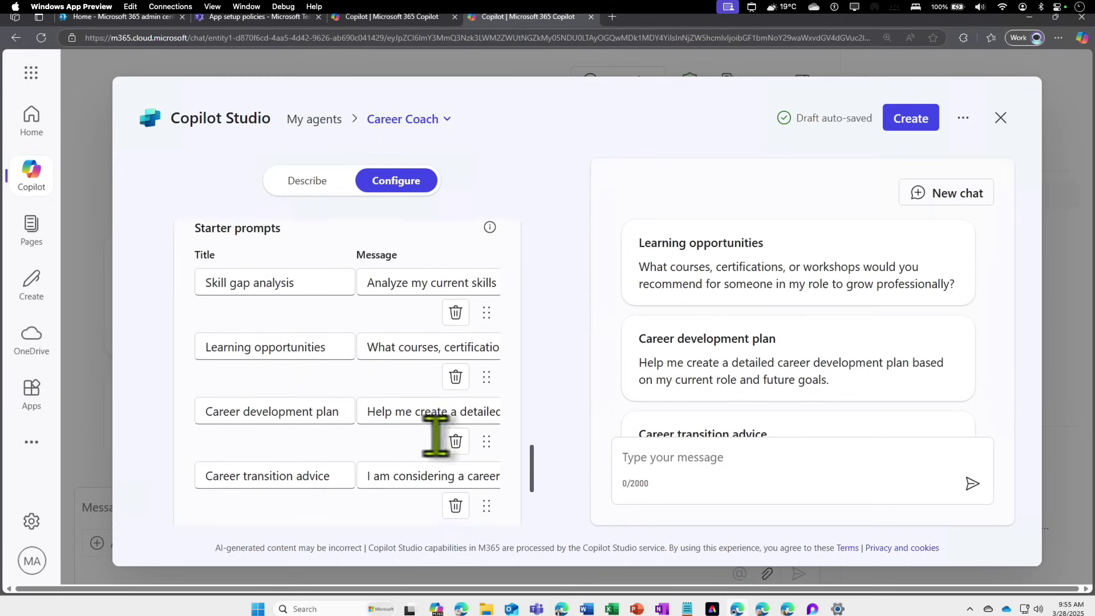
scroll(451, 453, "down", 1)
scroll(468, 456, "down", 1)
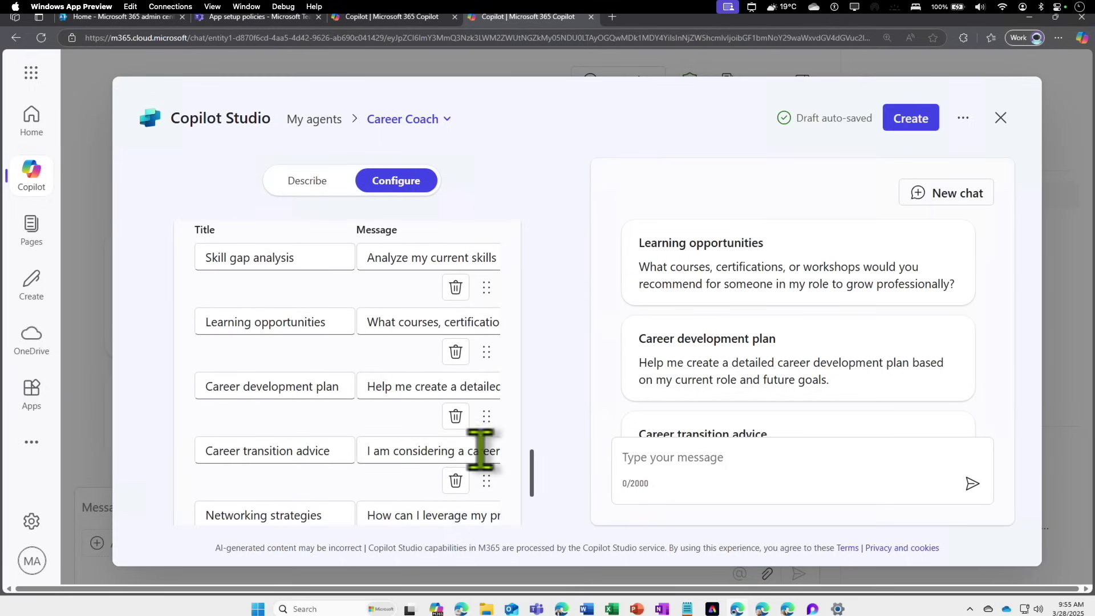
left_click_drag(532, 479, 538, 509)
Remove the Performance improvement and Career transition advice prompts and add an empty starter prompt.
left_click(241, 492)
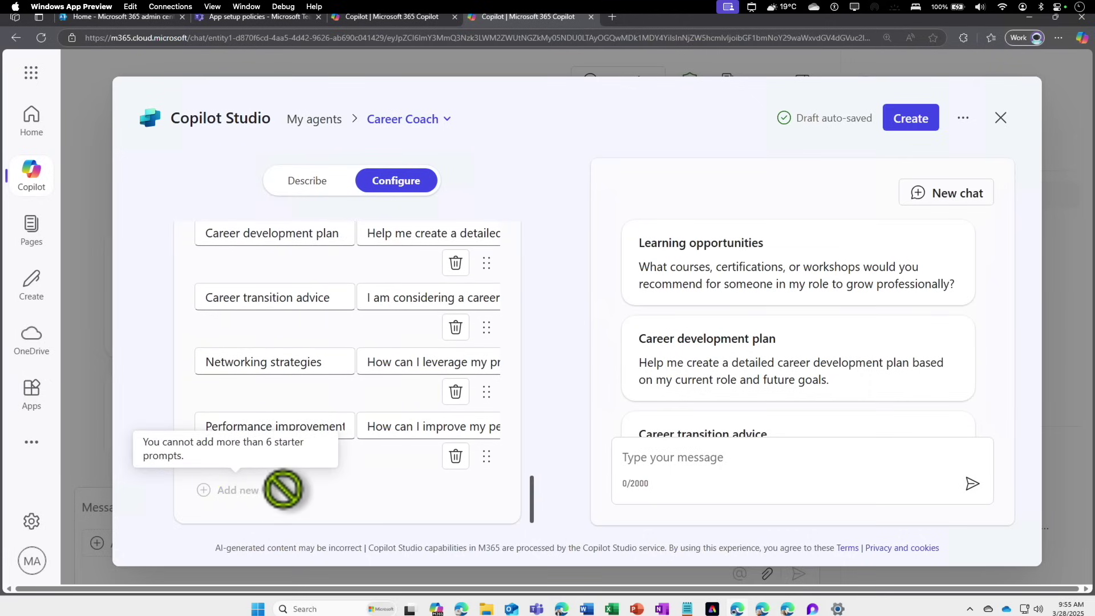
left_click(455, 456)
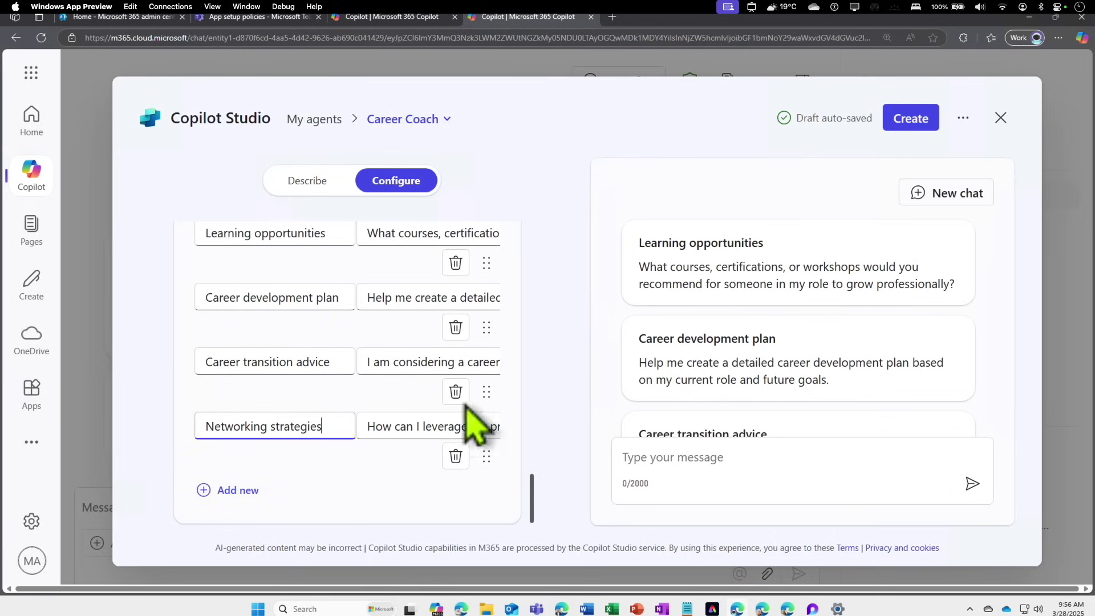
left_click(456, 391)
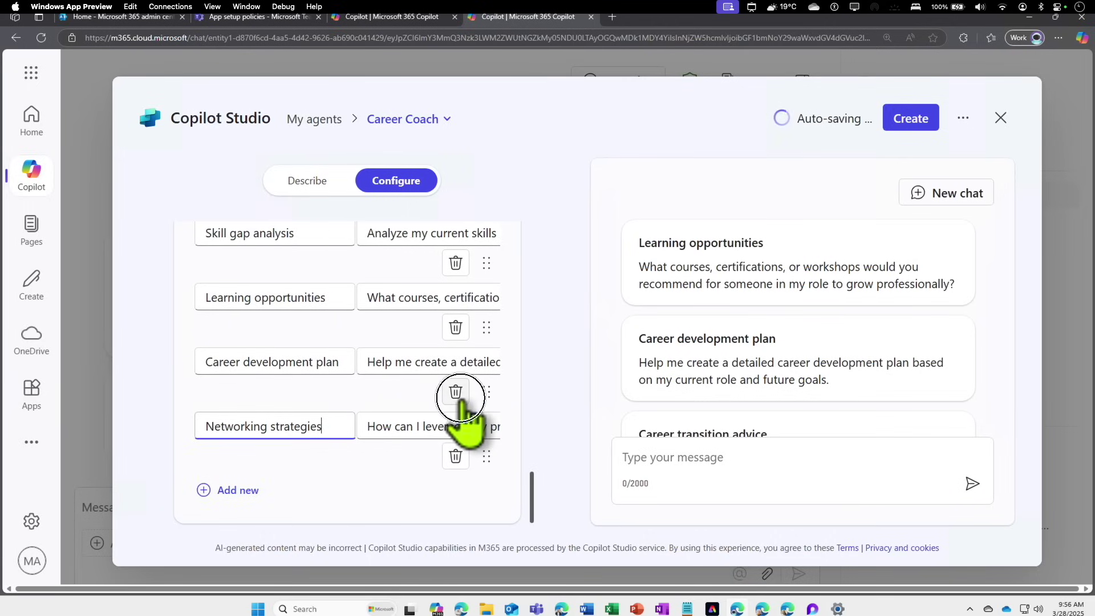
left_click(246, 489)
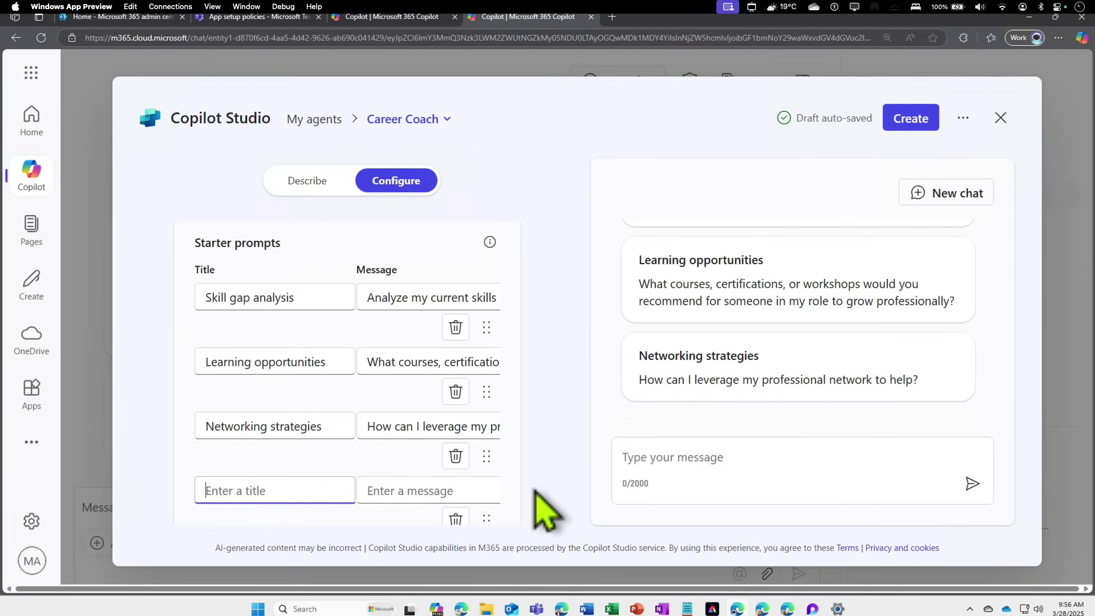
Close Copilot Studio, leaving the Career Coach draft auto-saved.
left_click_drag(531, 505, 533, 519)
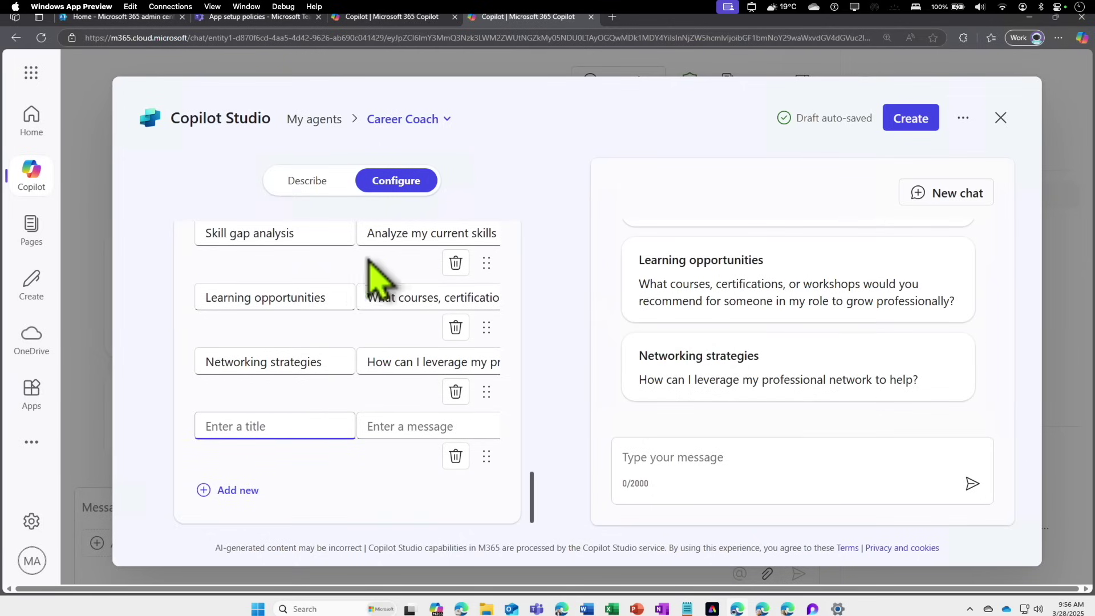
scroll(427, 285, "up", 10)
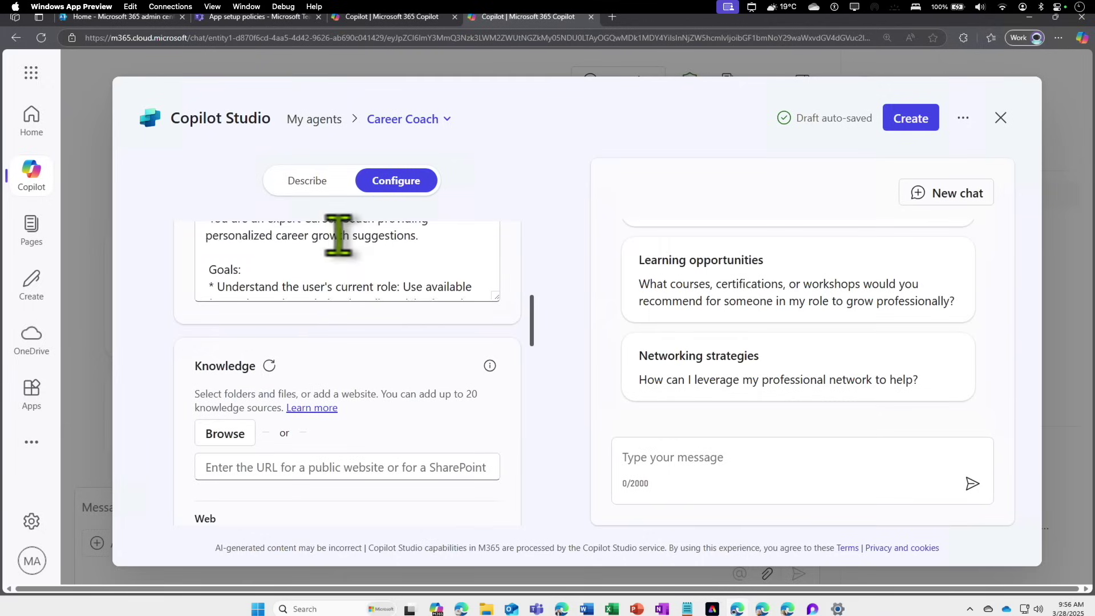
scroll(358, 275, "up", 6)
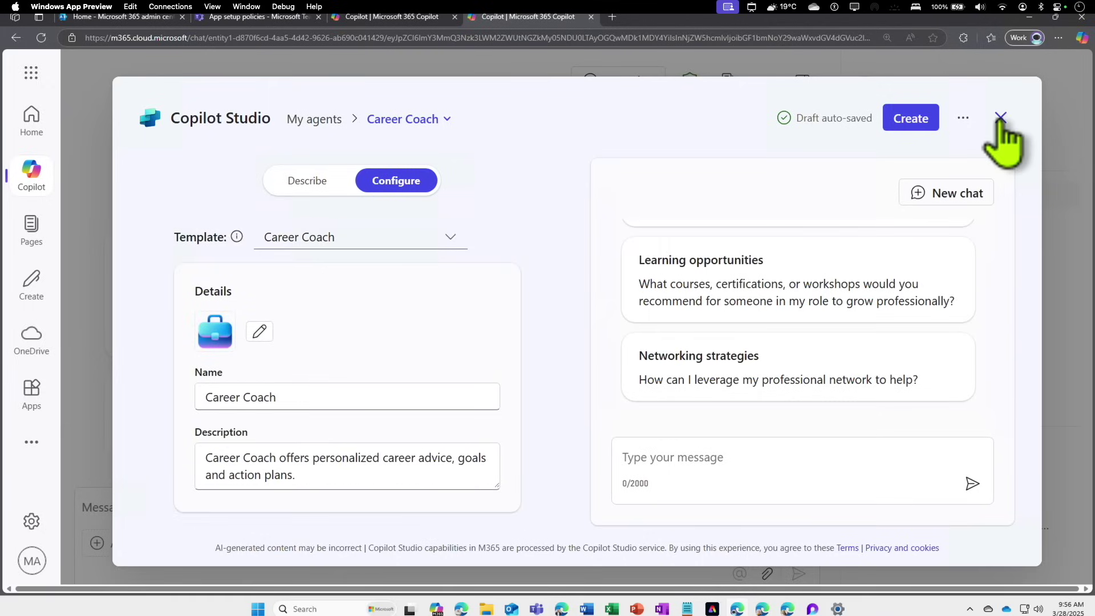
left_click(1001, 118)
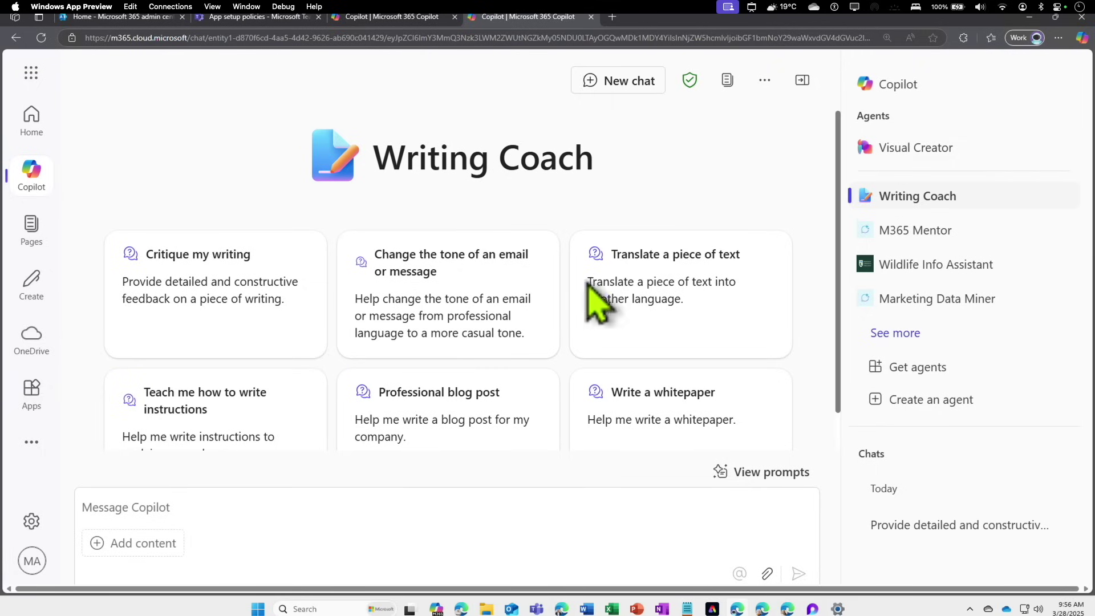
scroll(520, 318, "down", 1)
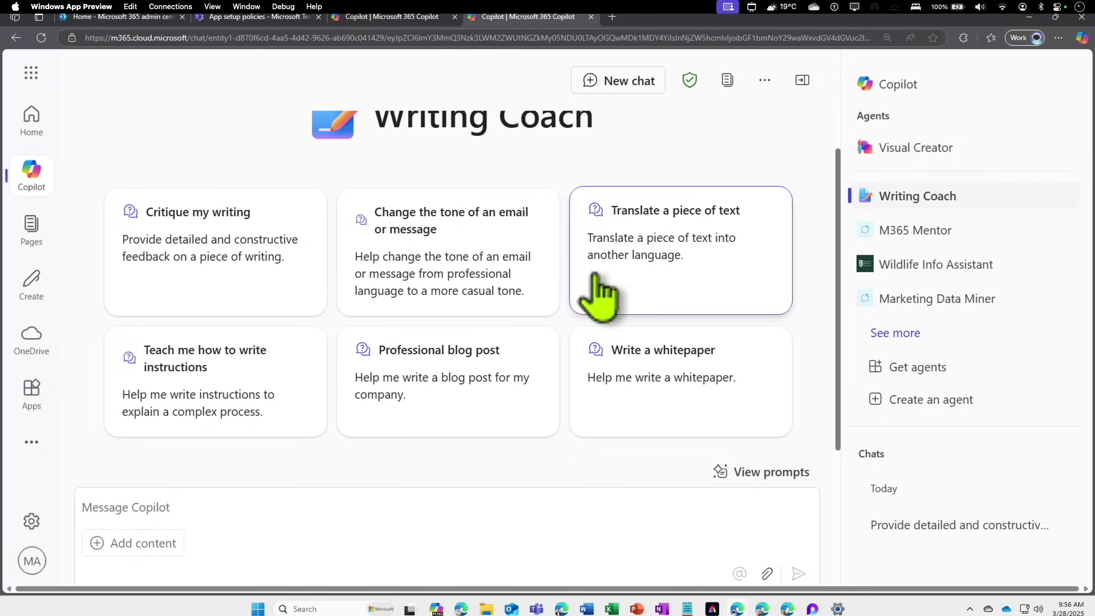